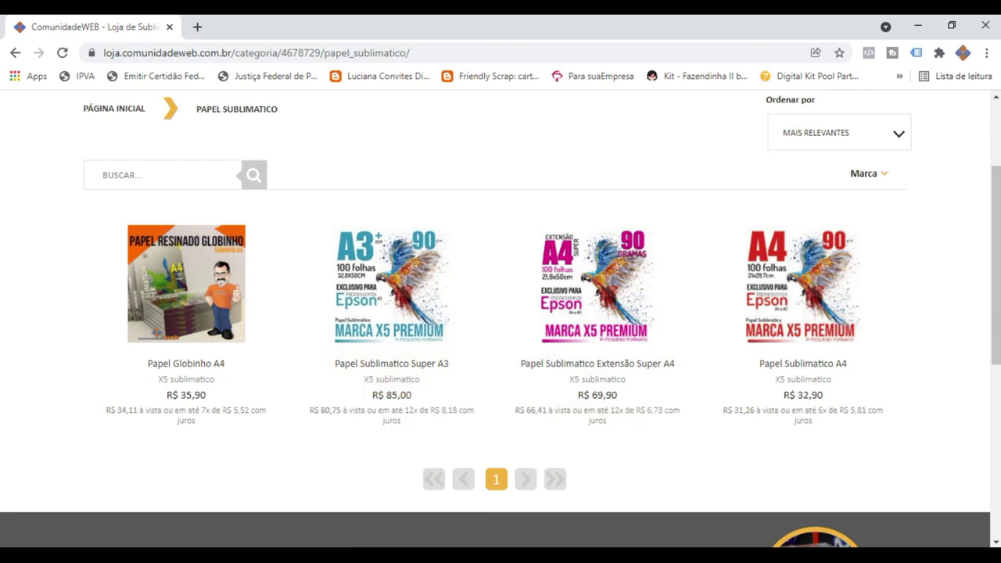
Step: Switch to CorelDRAW and start creating a new document from the welcome screen
mouse_move(485, 555)
click(202, 493)
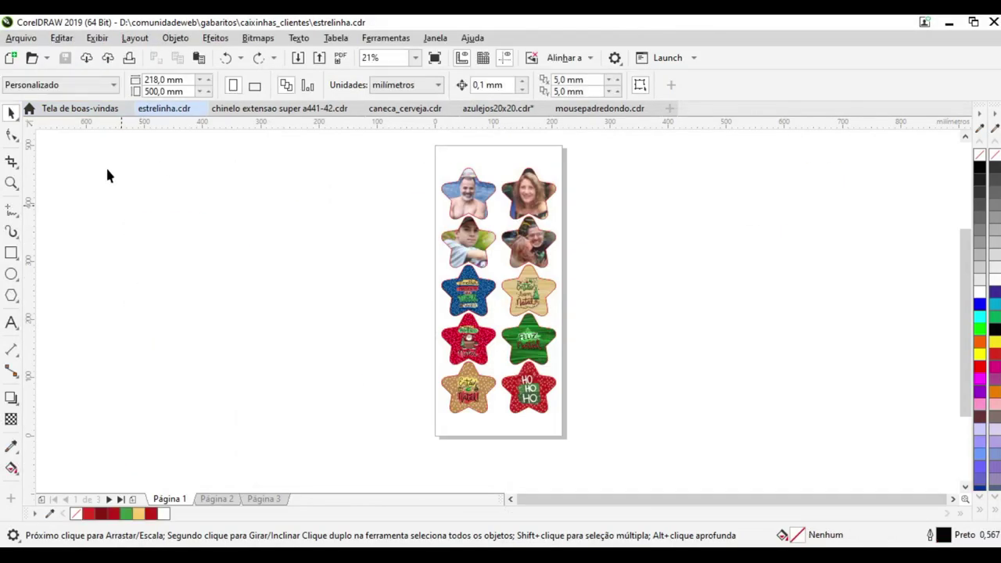
click(72, 109)
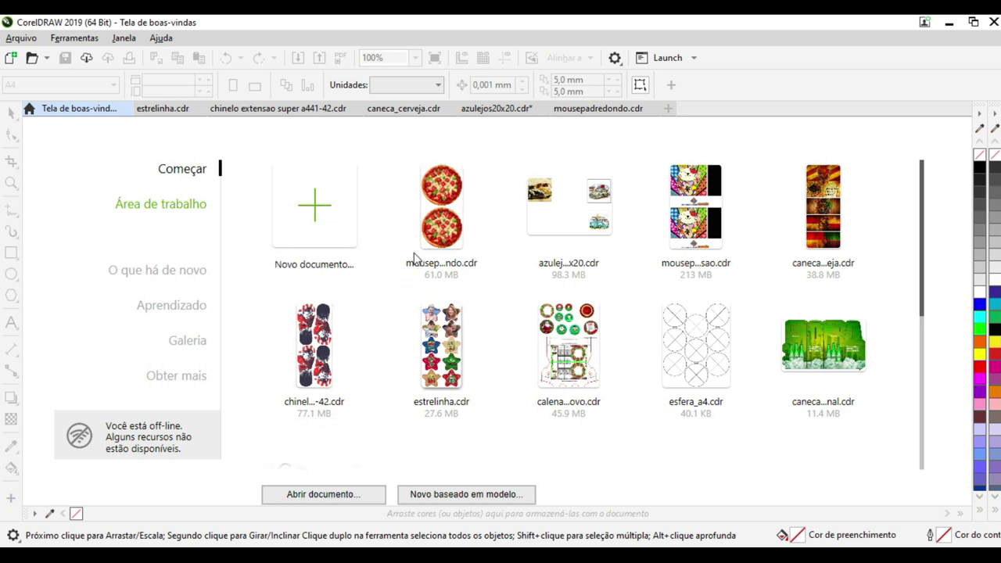
click(21, 37)
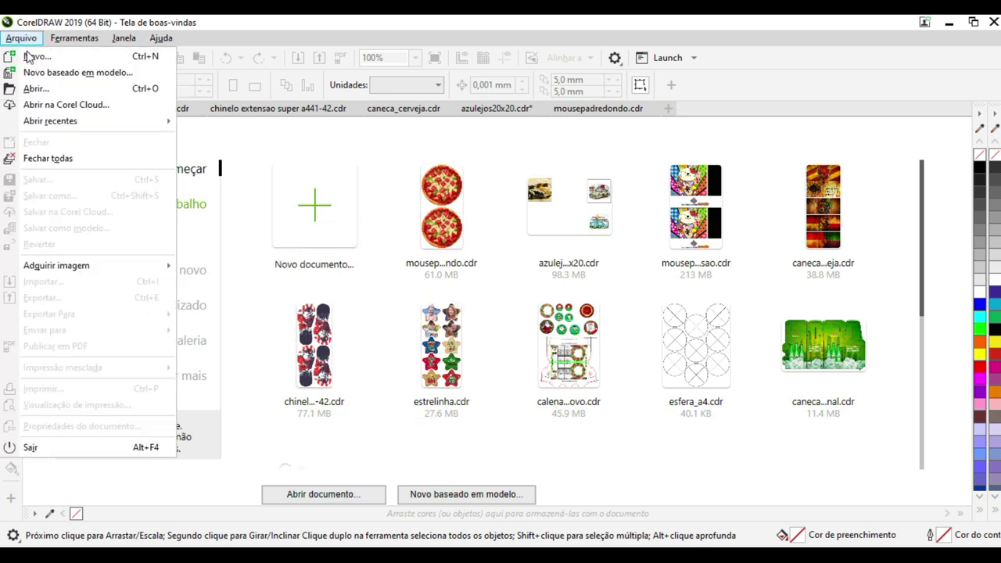
click(30, 58)
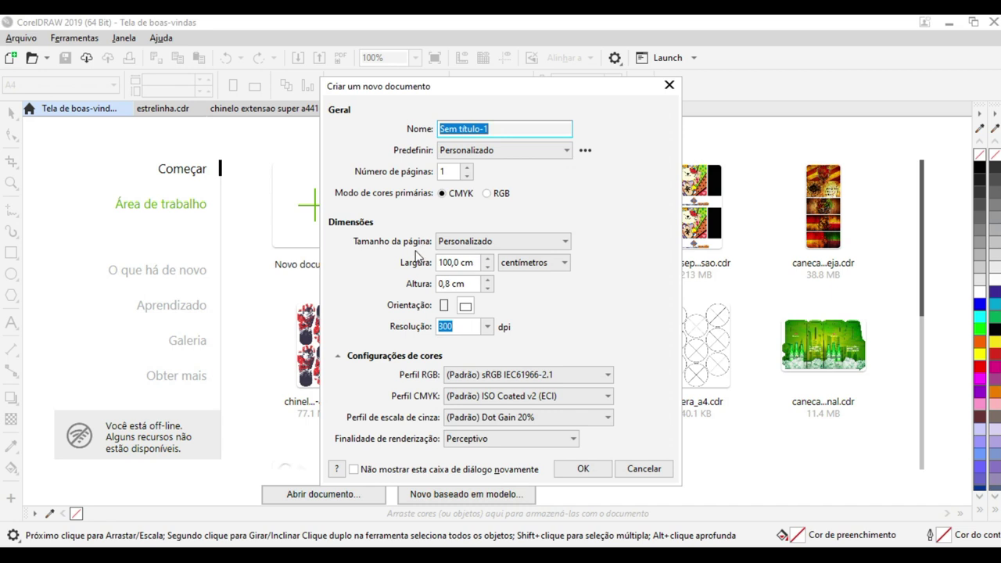
Step: Set the new document's page size to A4
click(474, 243)
click(459, 290)
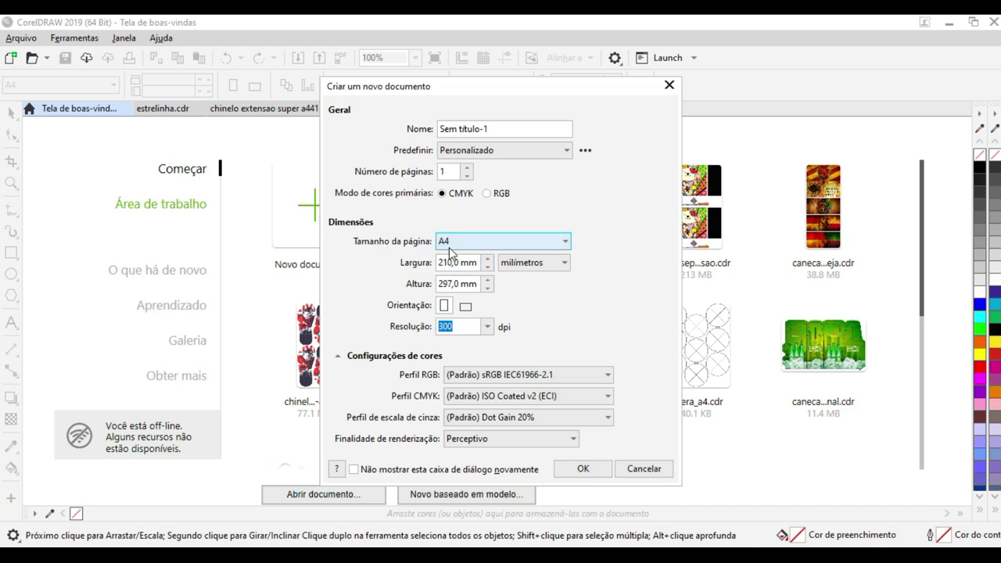
click(507, 248)
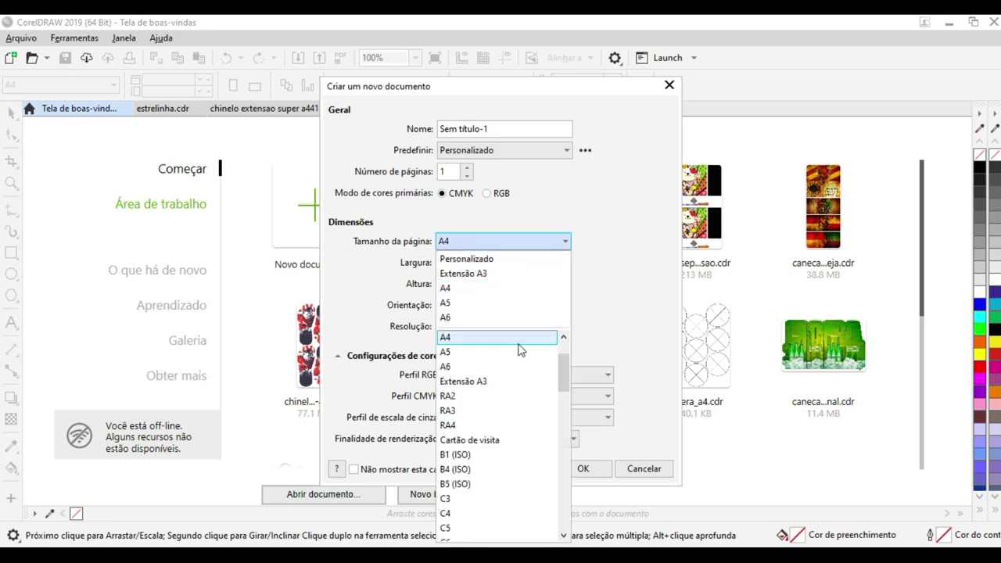
click(485, 264)
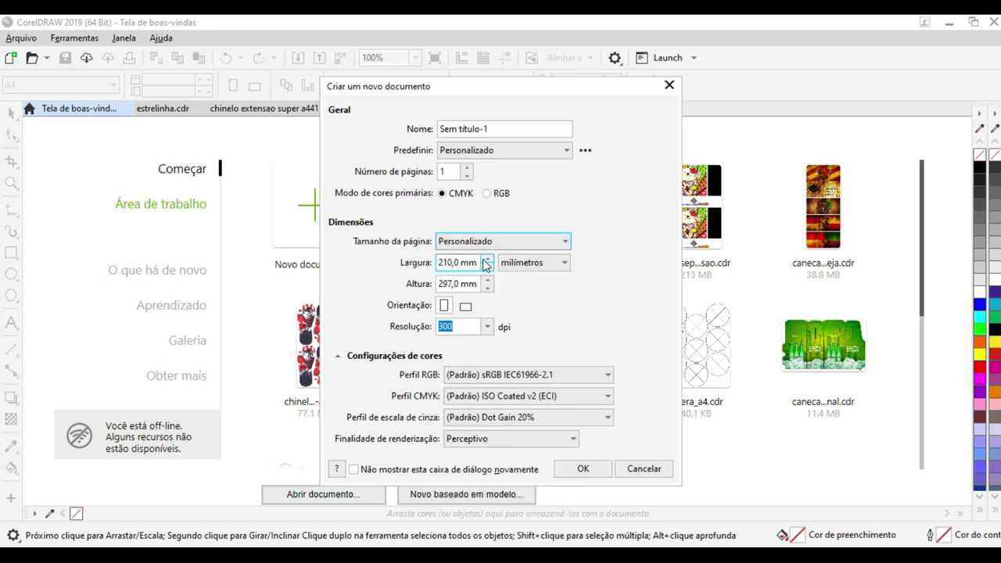
click(478, 244)
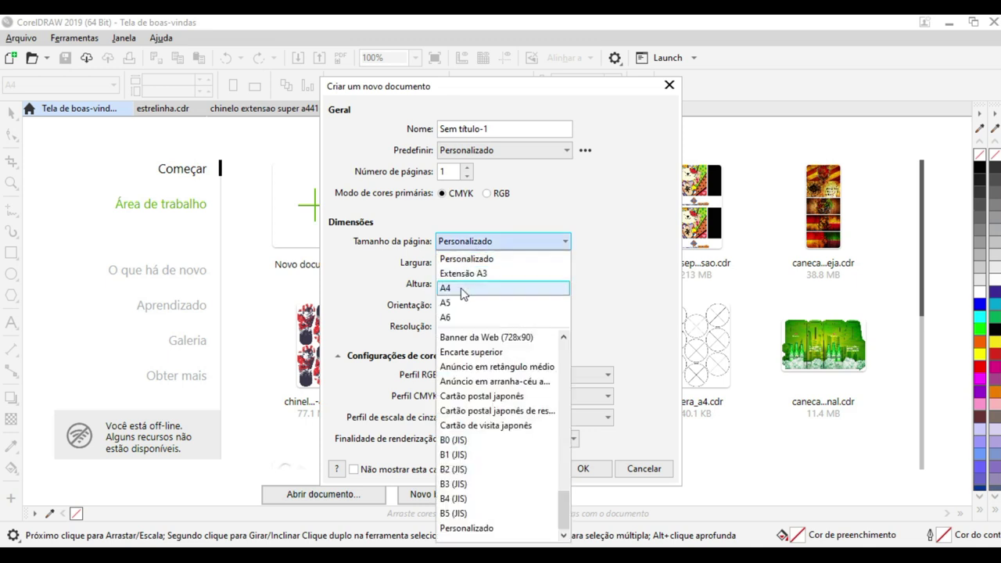
click(462, 287)
click(479, 244)
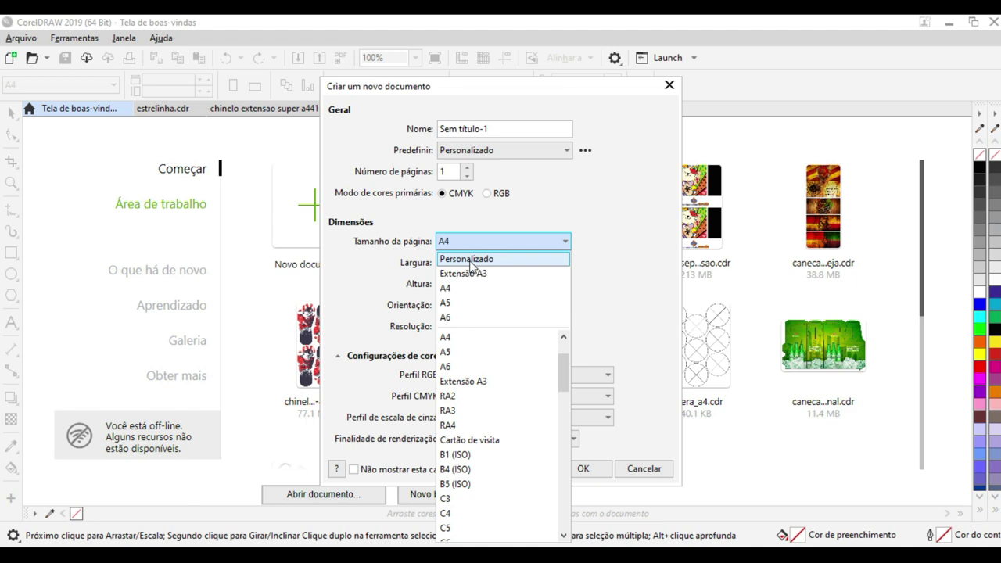
click(476, 239)
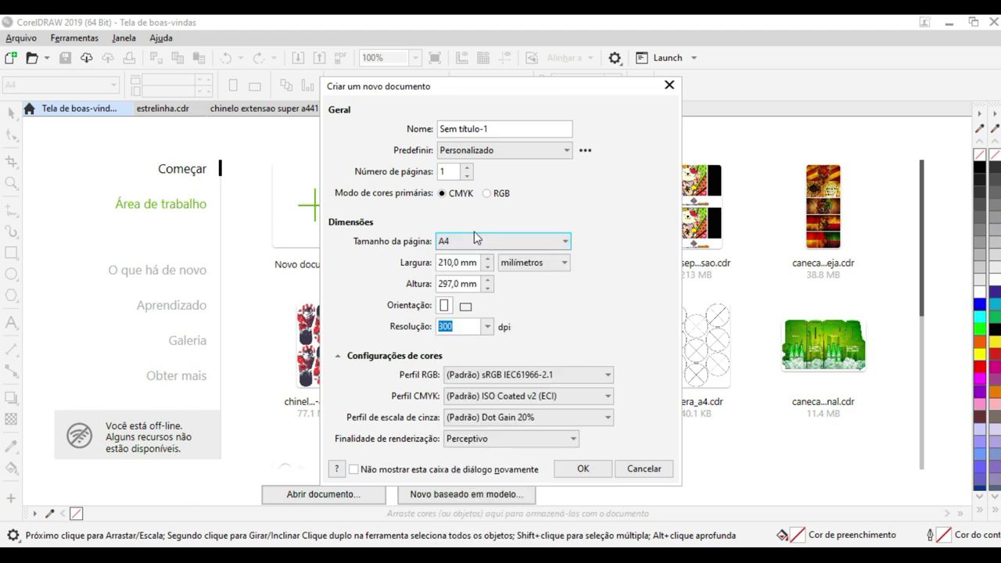
Step: Create the document with centimetres as units and a page 21.8 cm wide by 50 cm high
click(522, 265)
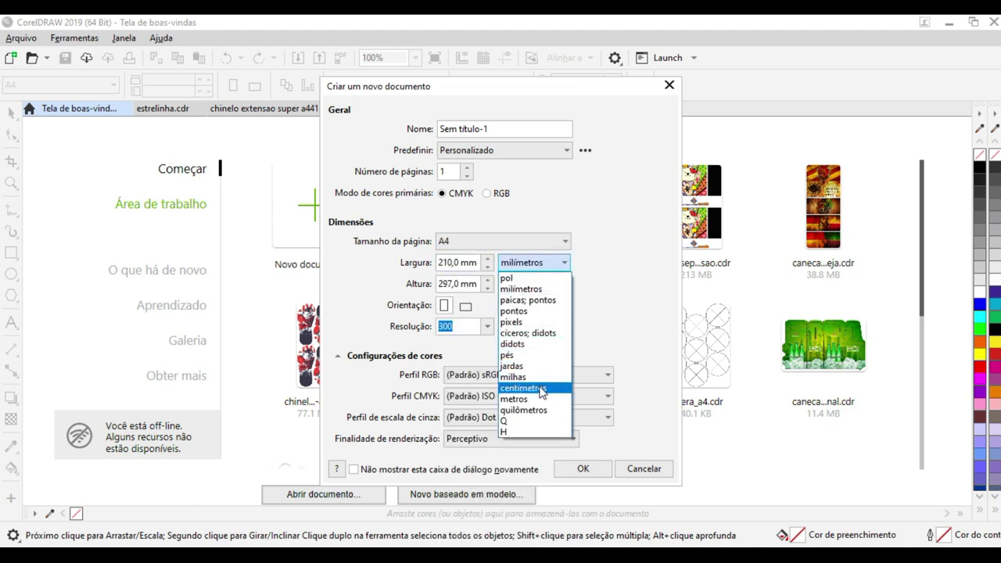
click(540, 388)
click(520, 266)
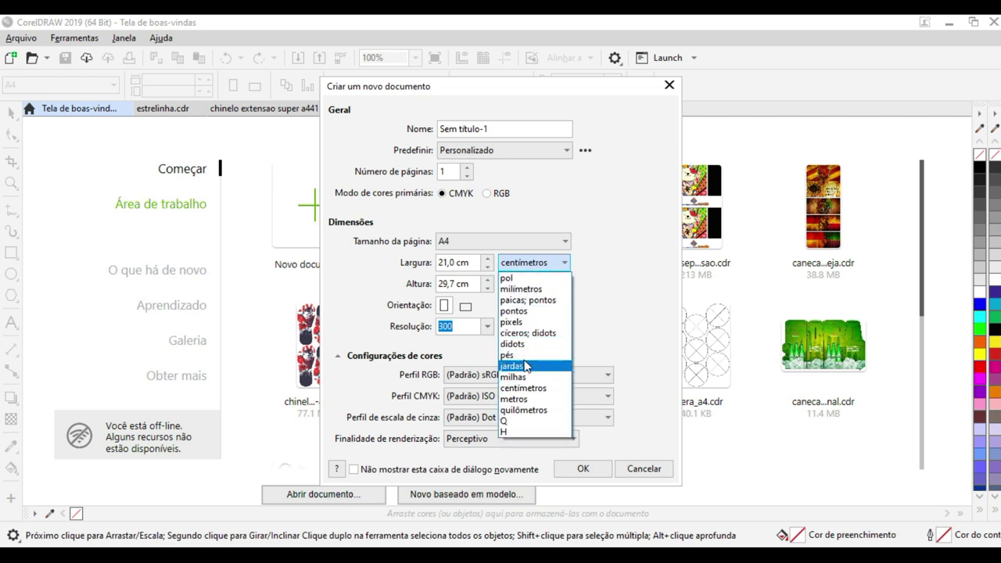
click(526, 389)
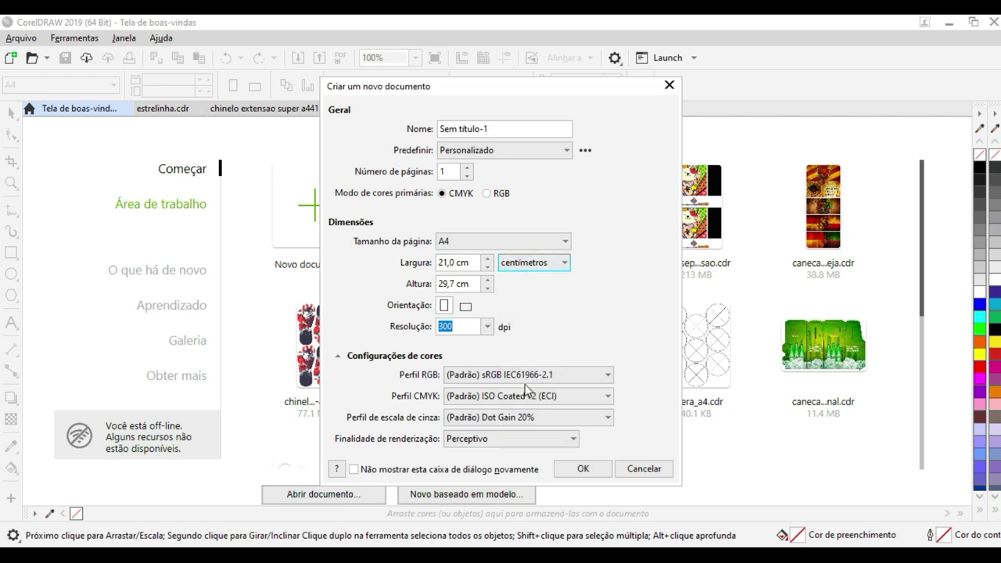
drag(470, 262, 403, 270)
text(21,8)
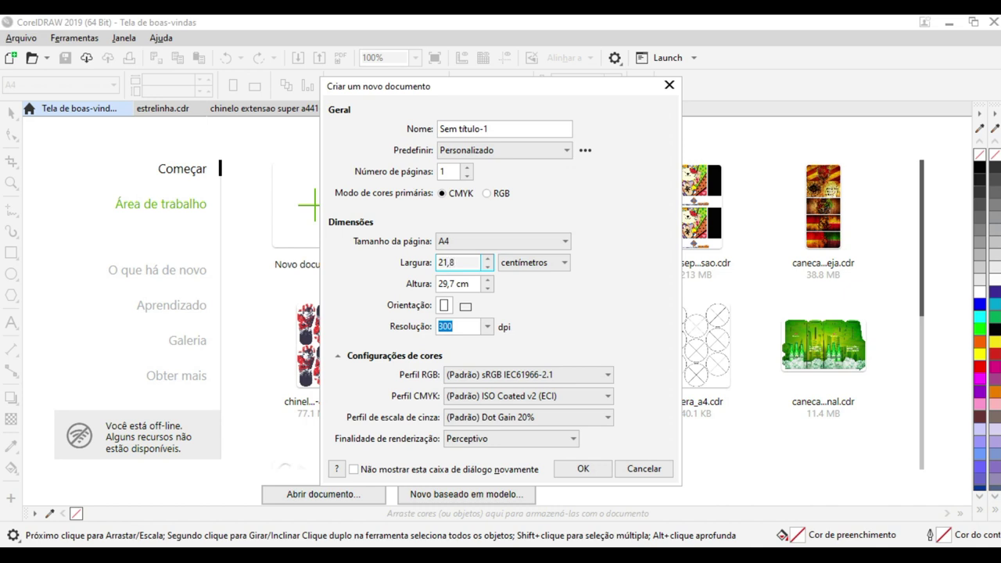
click(470, 283)
text(50)
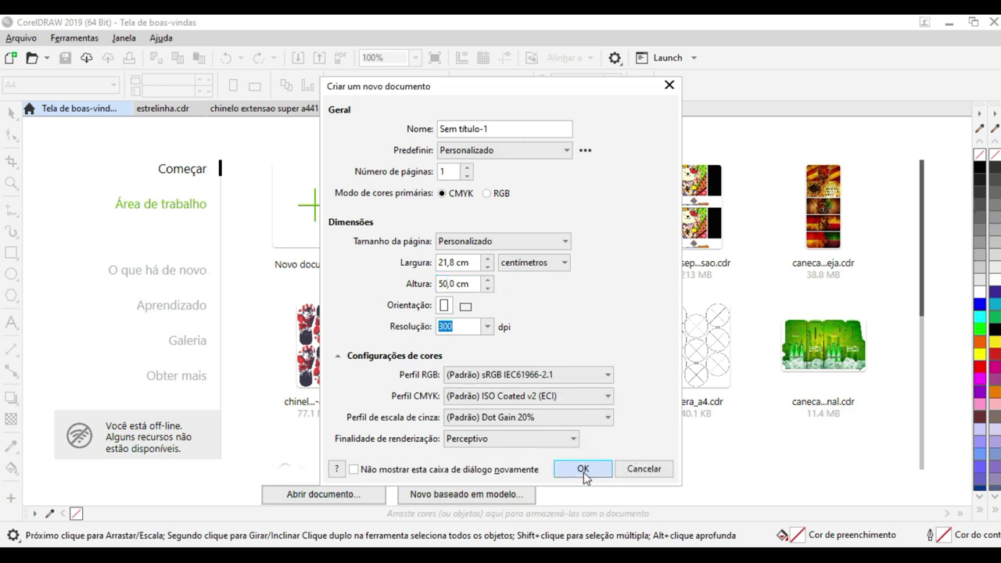
click(583, 469)
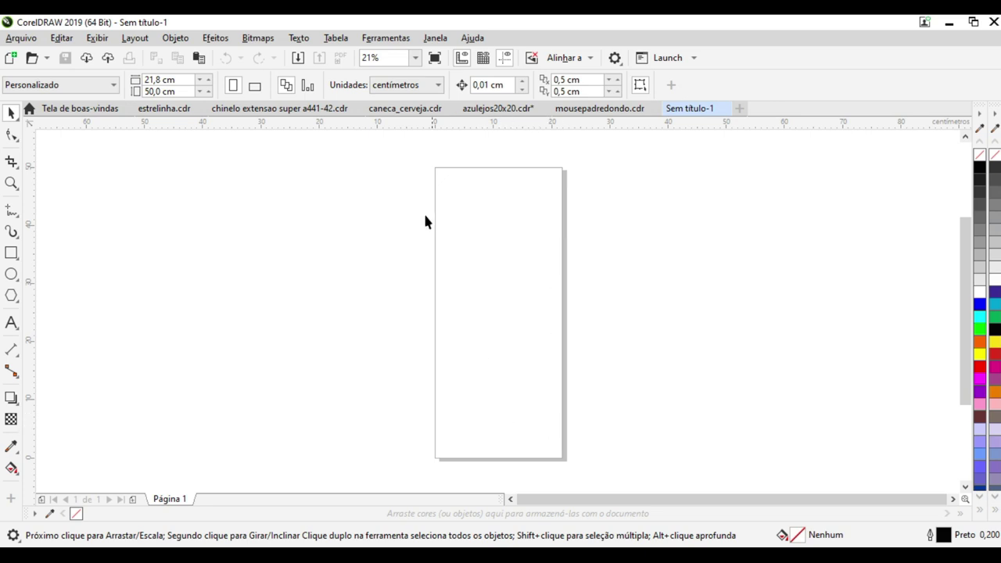
Step: Check the page width and height of the new blank document
click(143, 79)
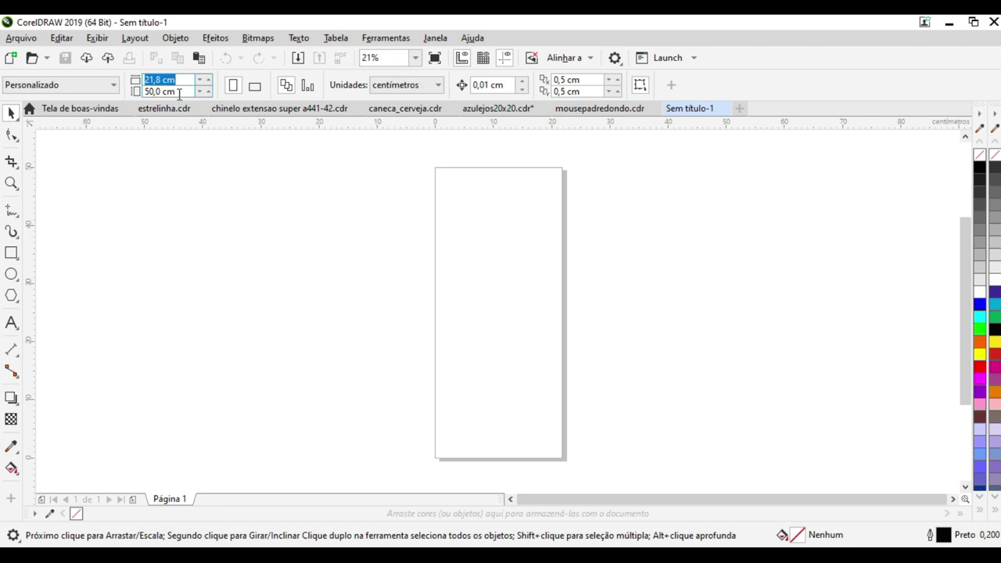
click(142, 90)
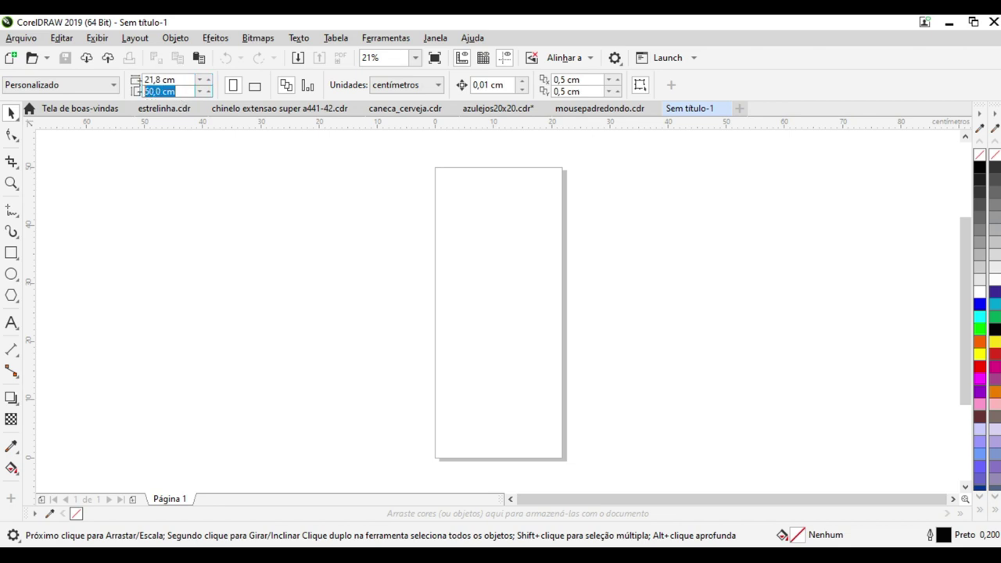
click(281, 362)
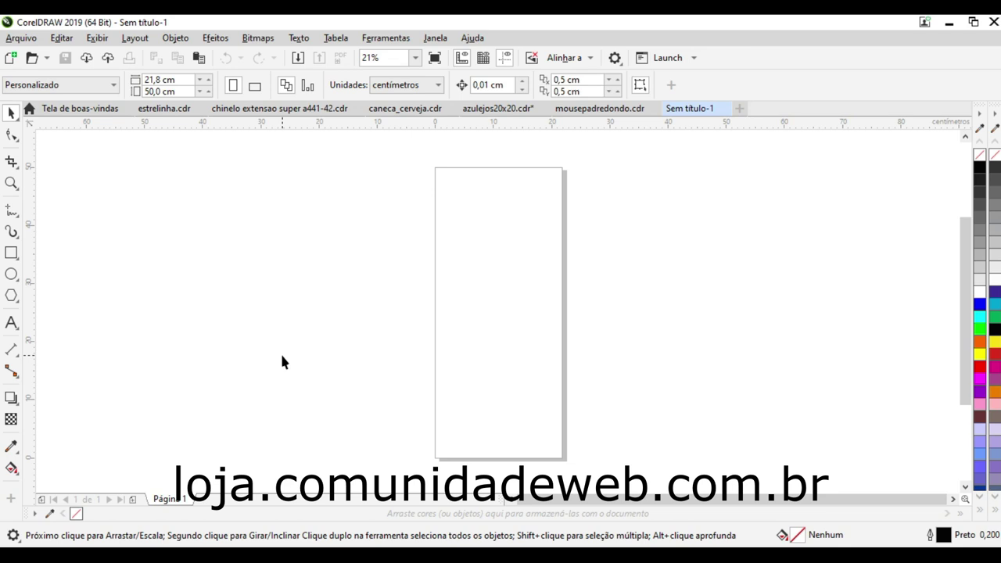
Step: Examine how the artwork fills the page in estrelinha.cdr (pages 1 and 2), chinelo extensao super a441-42.cdr and caneca_cerveja.cdr
click(162, 110)
drag(408, 163, 600, 242)
click(342, 200)
drag(347, 192, 653, 329)
drag(364, 167, 647, 429)
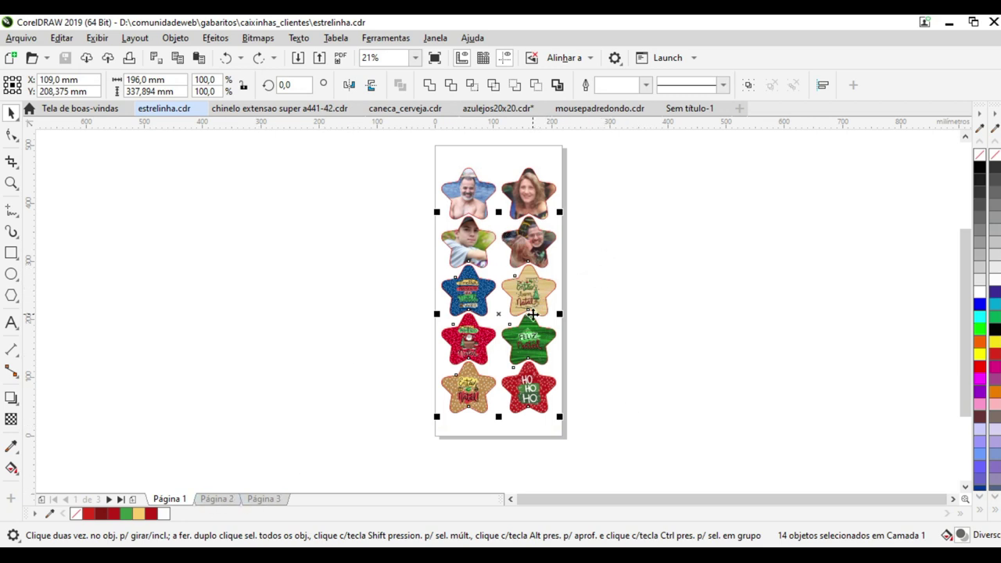
click(220, 500)
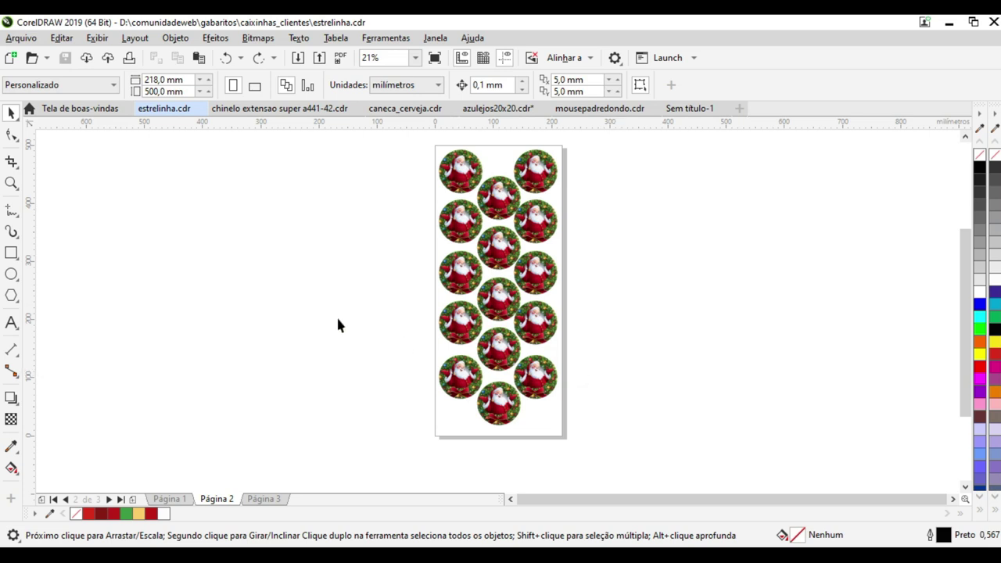
click(262, 108)
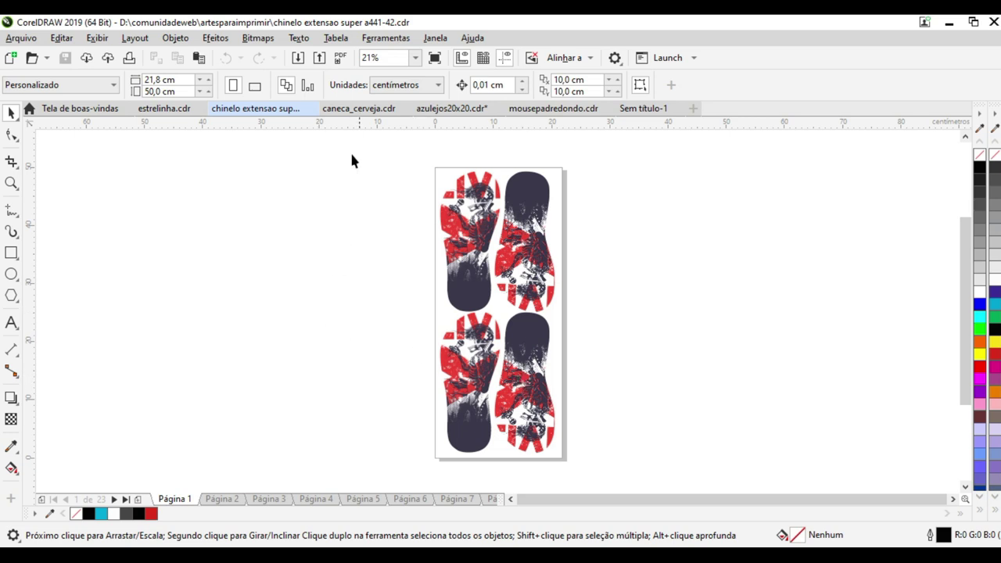
click(351, 108)
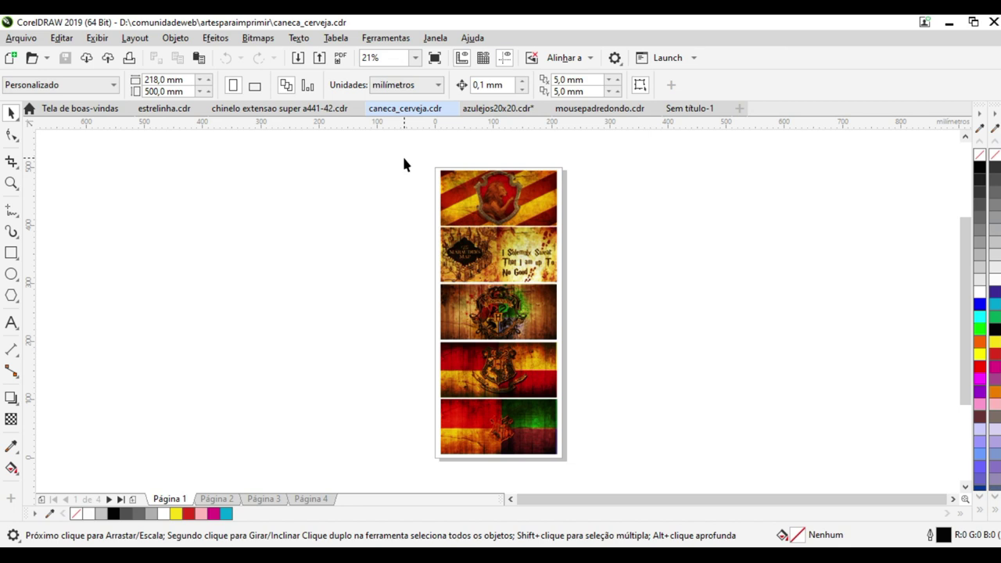
Step: Create another new document with the A4 page size, 210 × 297 mm
click(12, 58)
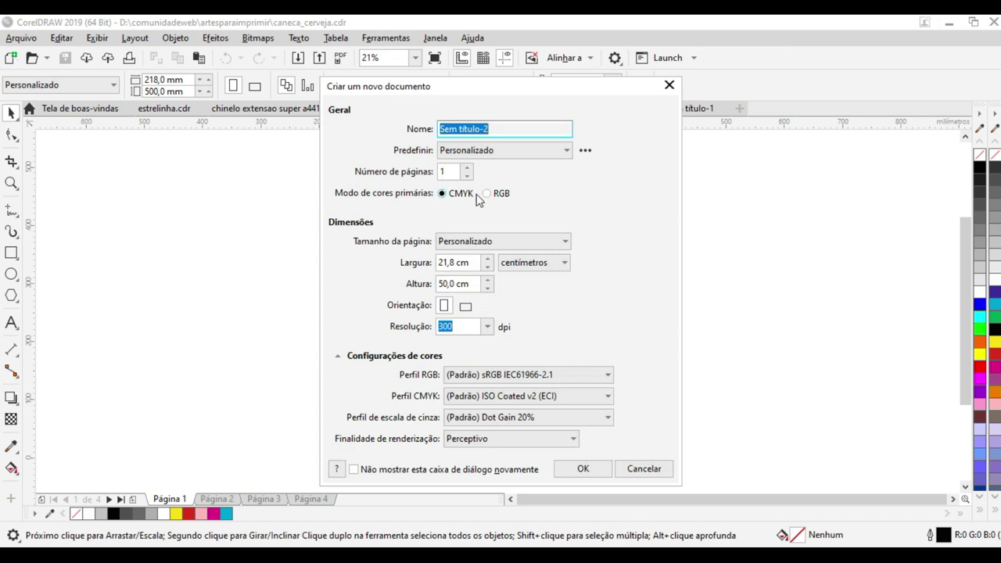
click(483, 249)
click(458, 286)
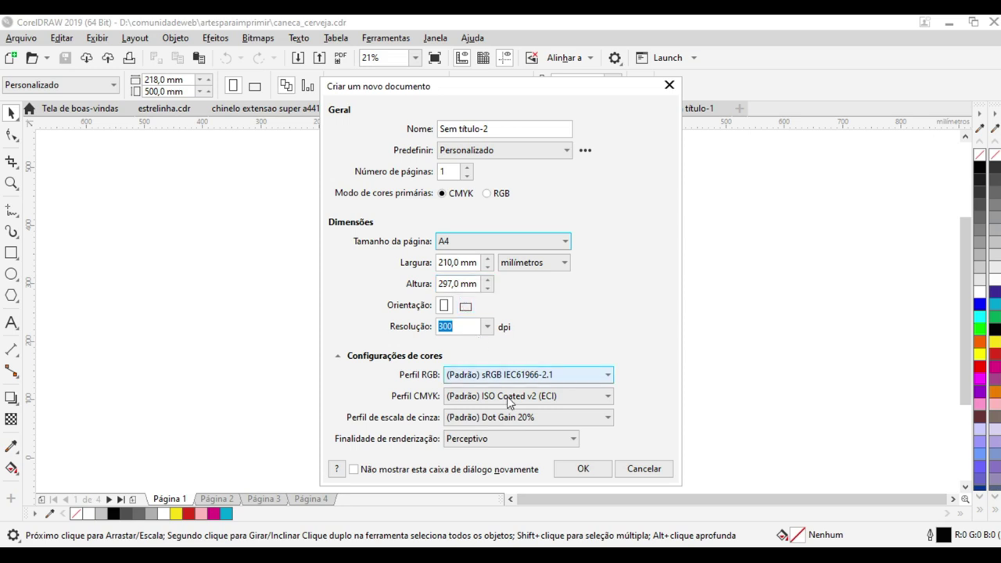
click(580, 469)
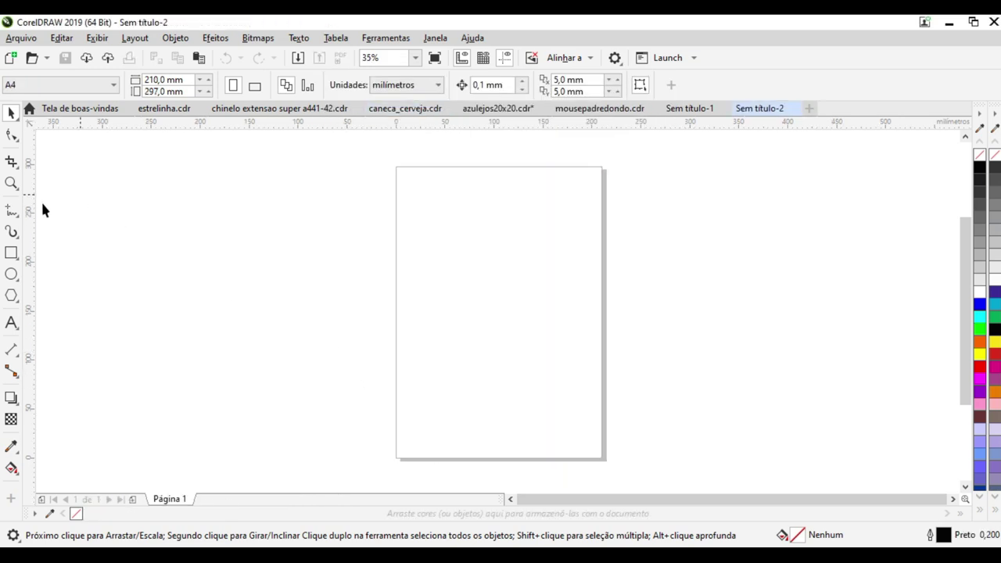
Step: Draw a rectangle about 181.5 × 86 mm across the upper part of the A4 page and fill it with orange
click(11, 252)
drag(409, 187, 439, 215)
drag(489, 243, 587, 272)
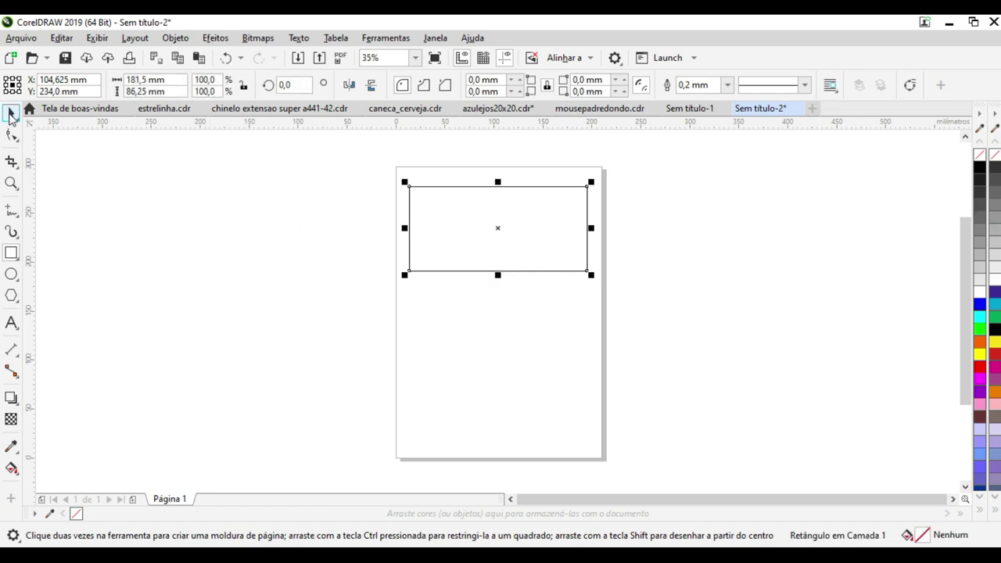
click(11, 115)
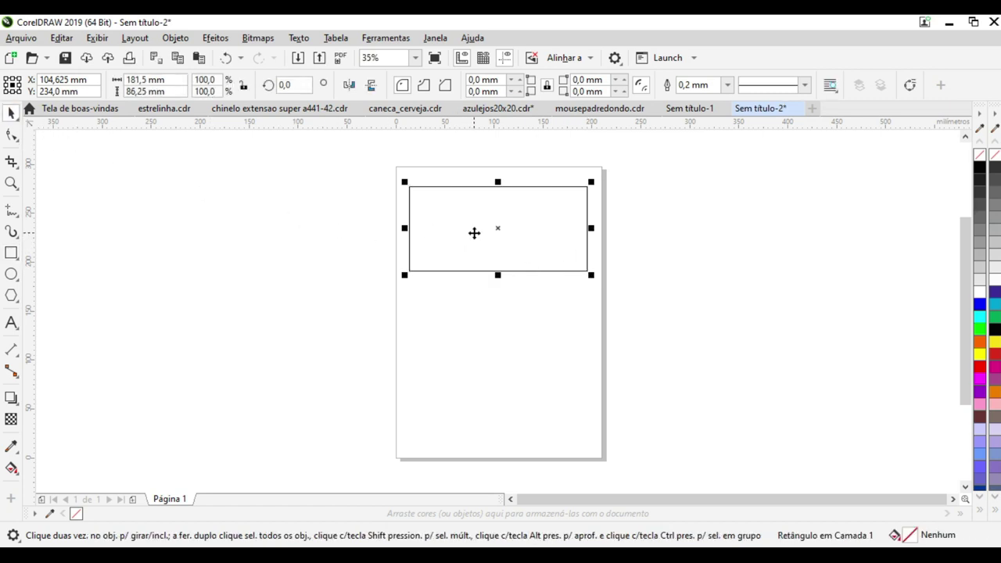
click(980, 341)
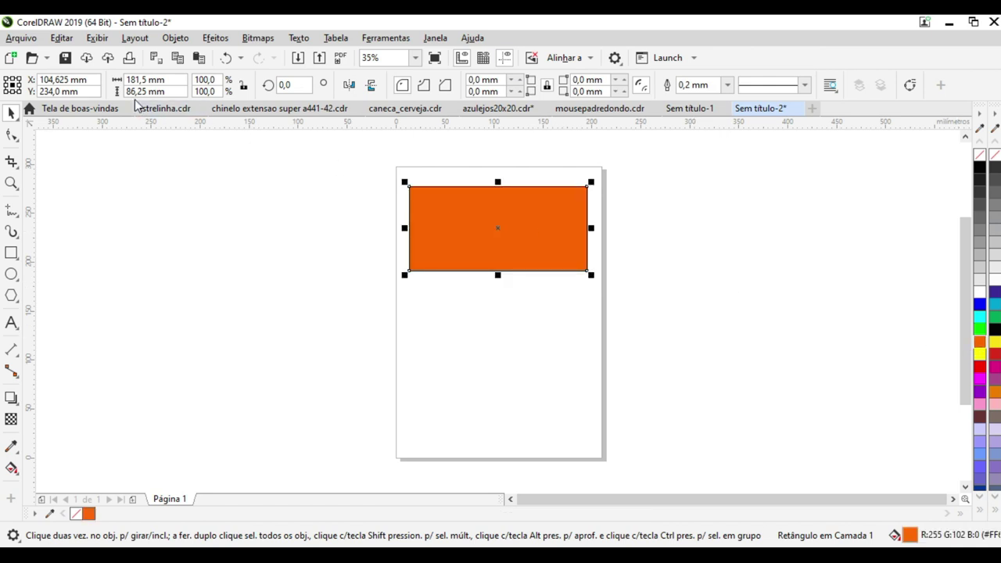
Step: Change the A4 document's units to centimetres
click(149, 79)
click(373, 155)
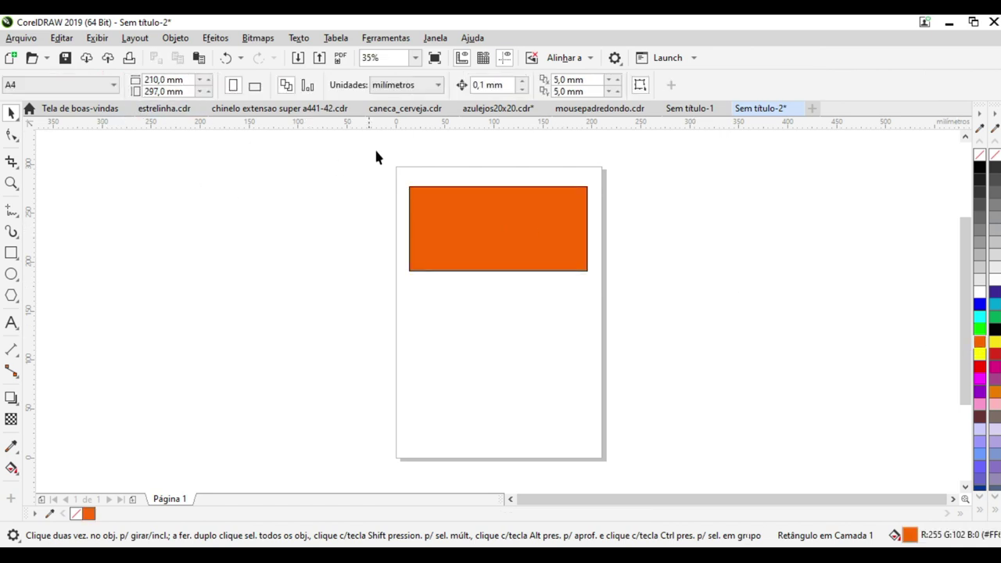
click(401, 86)
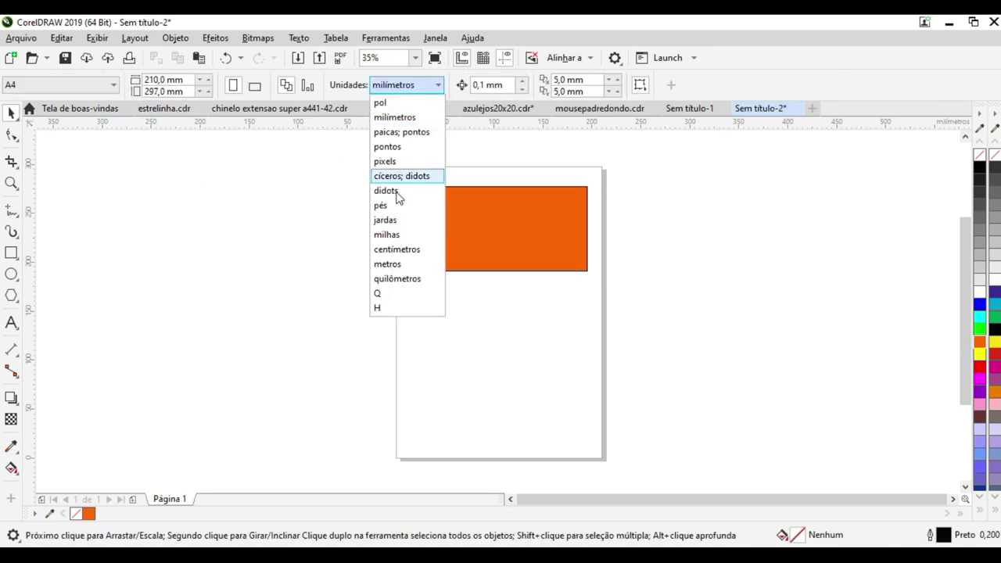
click(397, 249)
Step: Resize the orange rectangle to 21 cm wide by 9.5 cm high and shift it slightly up and to the right
click(514, 228)
drag(161, 80, 114, 75)
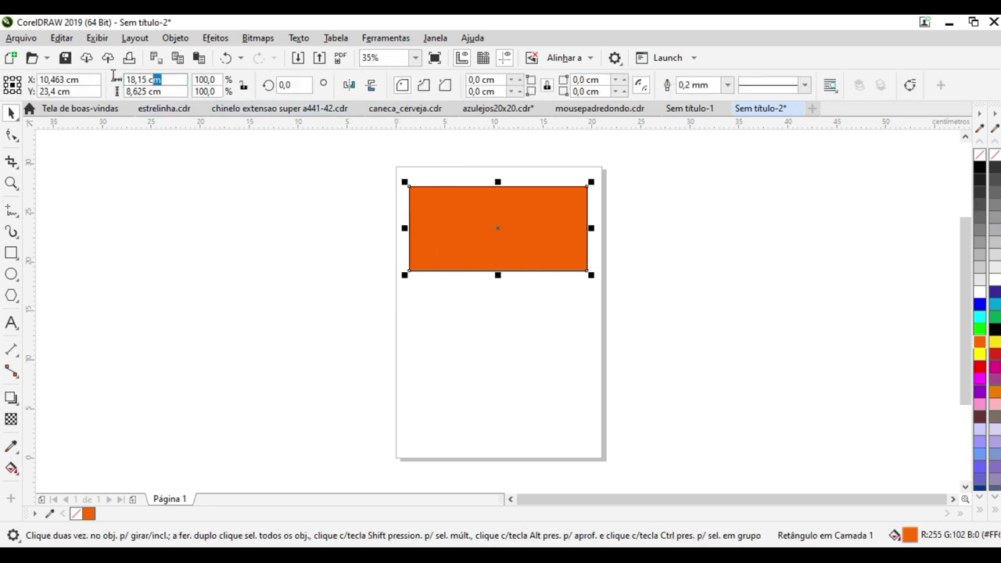
text(21)
key(Tab)
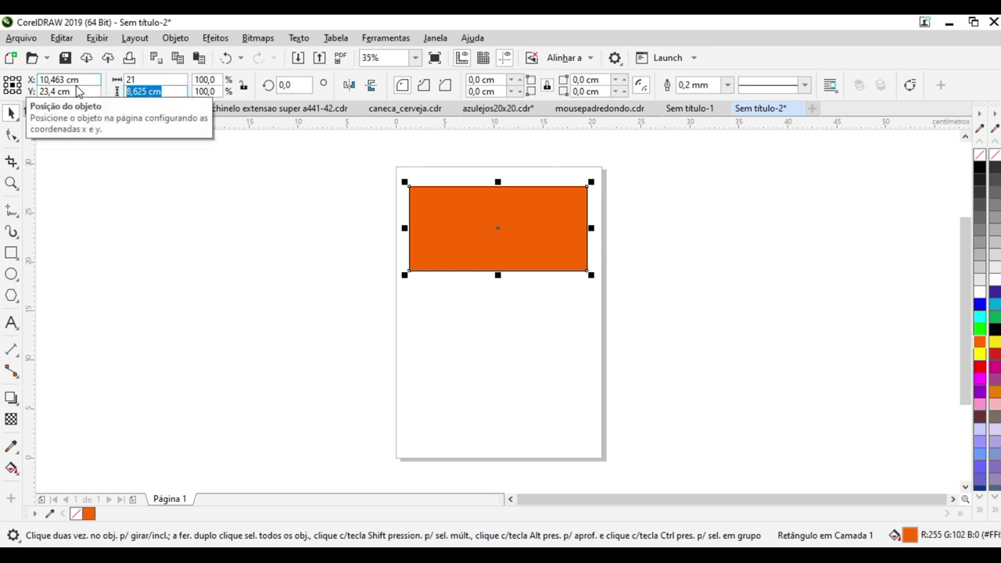
text(9,5)
key(Return)
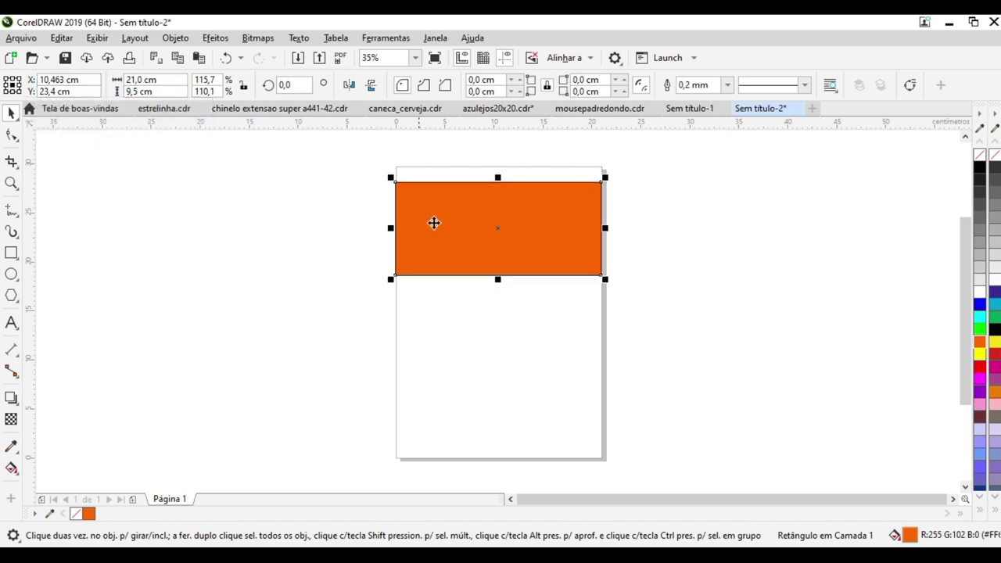
mouse_move(446, 219)
mouse_down()
mouse_move(446, 207)
mouse_move(447, 218)
mouse_up()
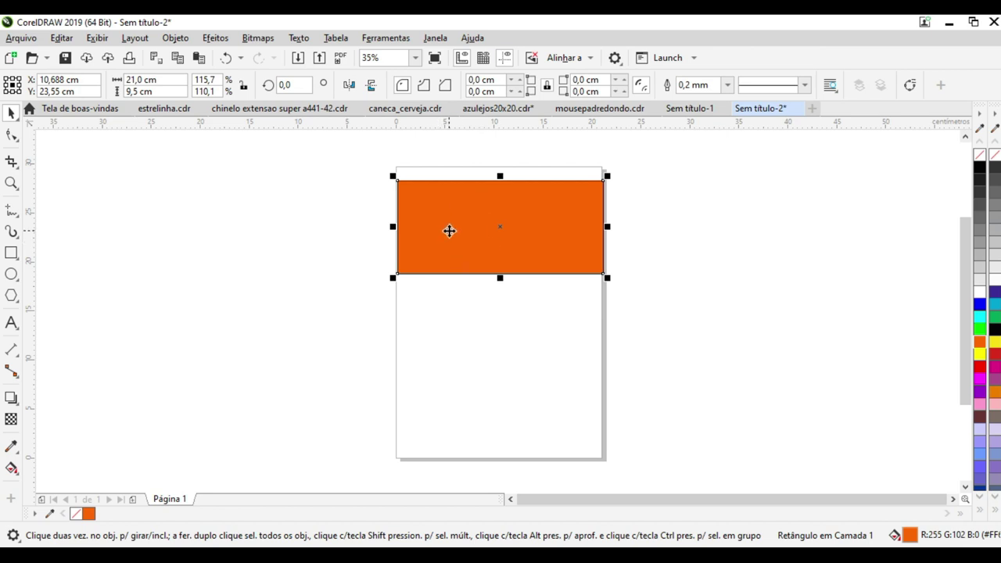
Step: Try stacking two copies of the 21 × 9.5 cm orange rectangle below the original on the A4 page, then undo the copies
drag(474, 227, 502, 403)
key(space)
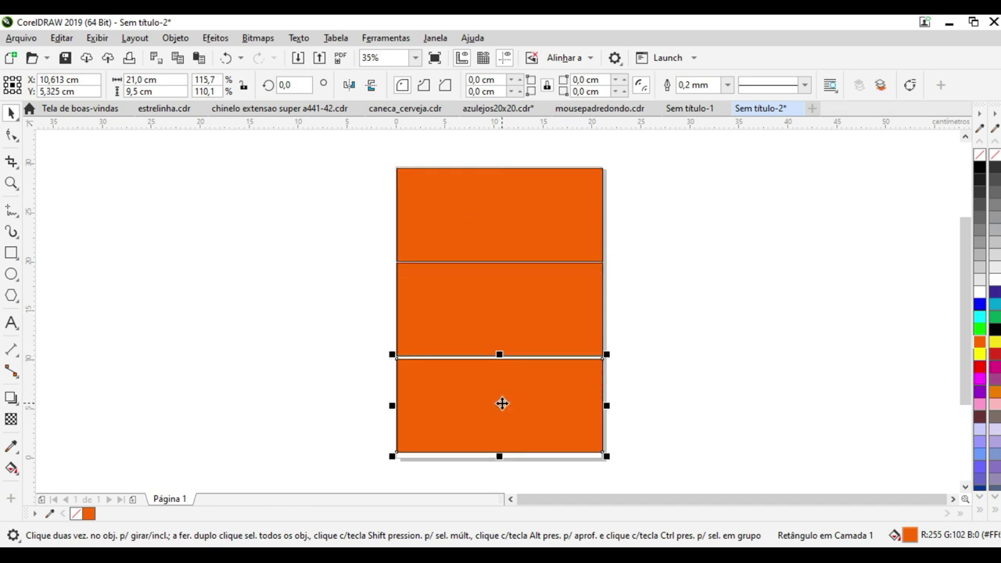
key(ctrl+z)
key(ctrl+z)
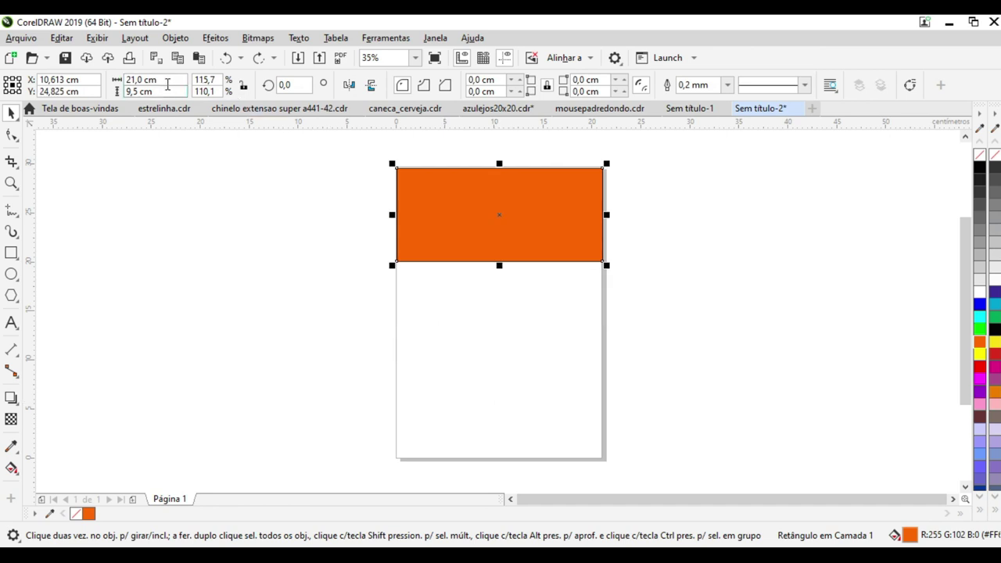
Step: Try setting the orange rectangle's width to 20 cm and stacking two copies below it, then undo these changes
click(266, 239)
click(458, 223)
click(141, 79)
text(20)
key(Return)
drag(500, 226, 531, 428)
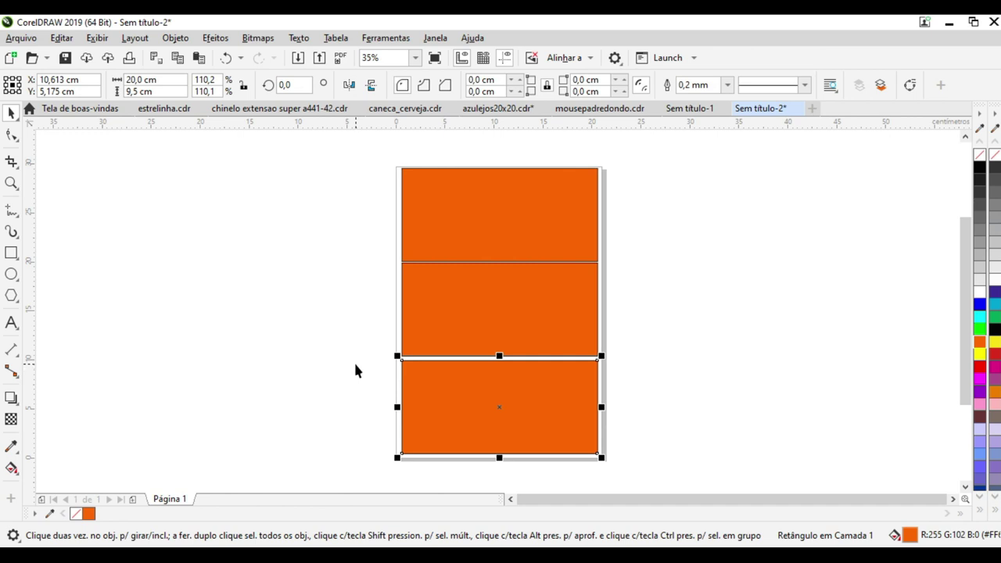
key(ctrl+z)
key(ctrl+z)
key(ctrl+z)
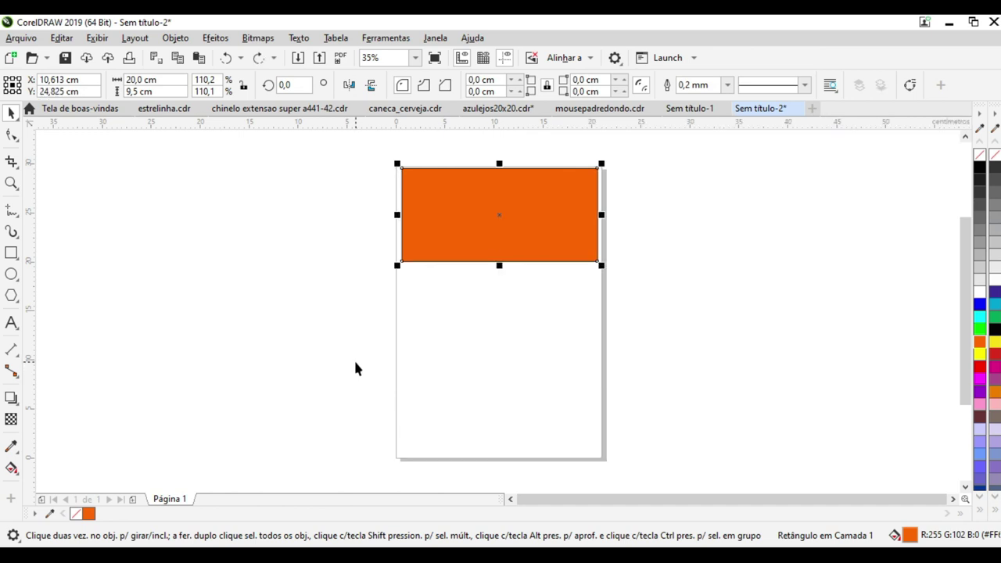
Step: Turn the A4 page to landscape and place a copy of the orange rectangle directly below the original
click(310, 261)
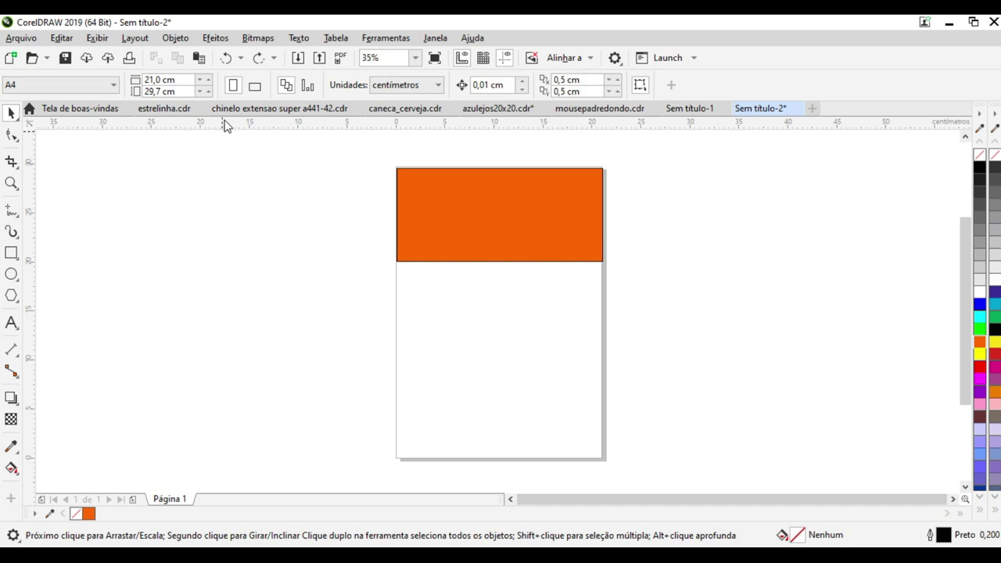
click(254, 86)
drag(496, 214, 499, 360)
click(269, 316)
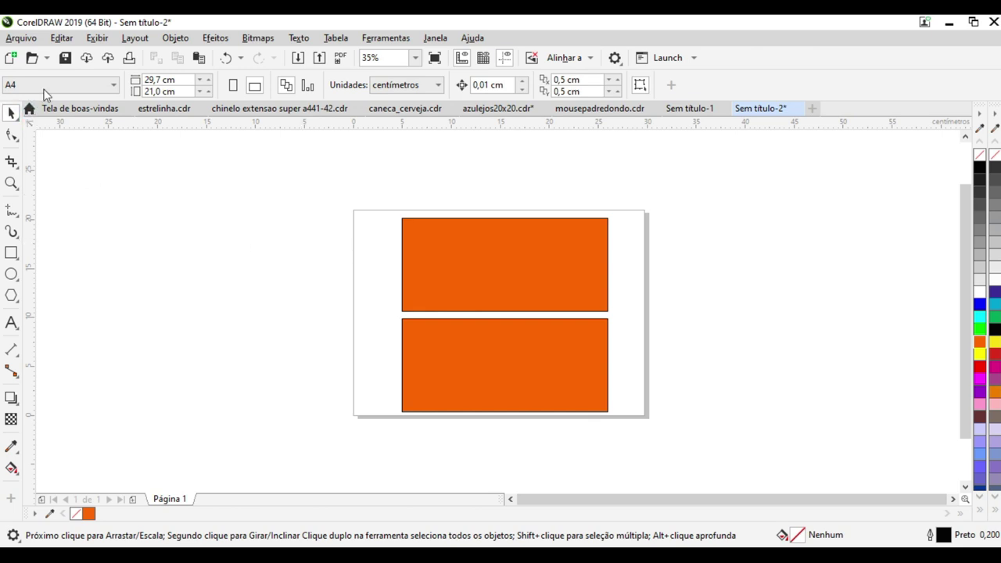
Step: Set the page size to 21.8 cm wide by 50 cm high
click(172, 82)
click(182, 80)
drag(182, 80, 130, 83)
text(21,)
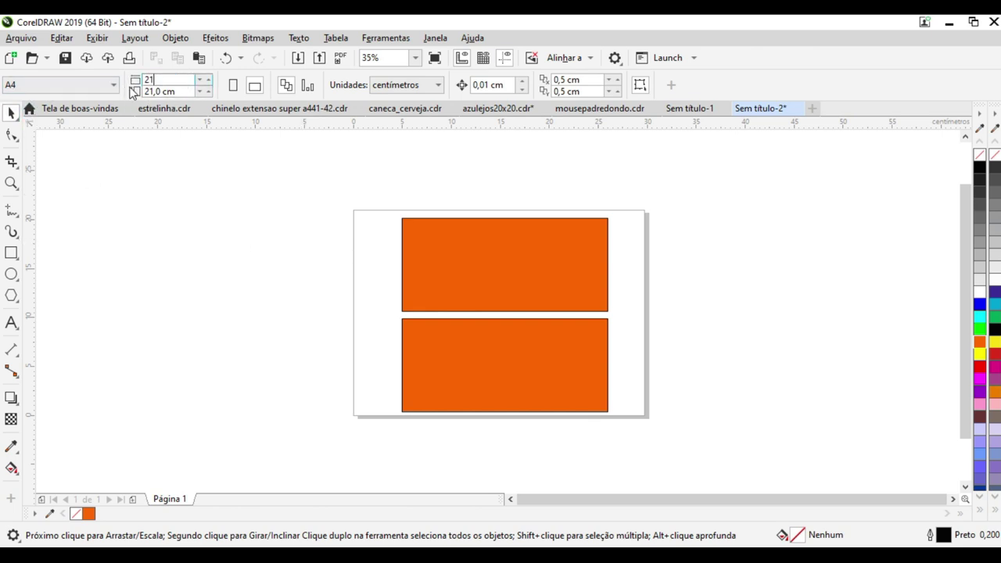
text(8)
key(Tab)
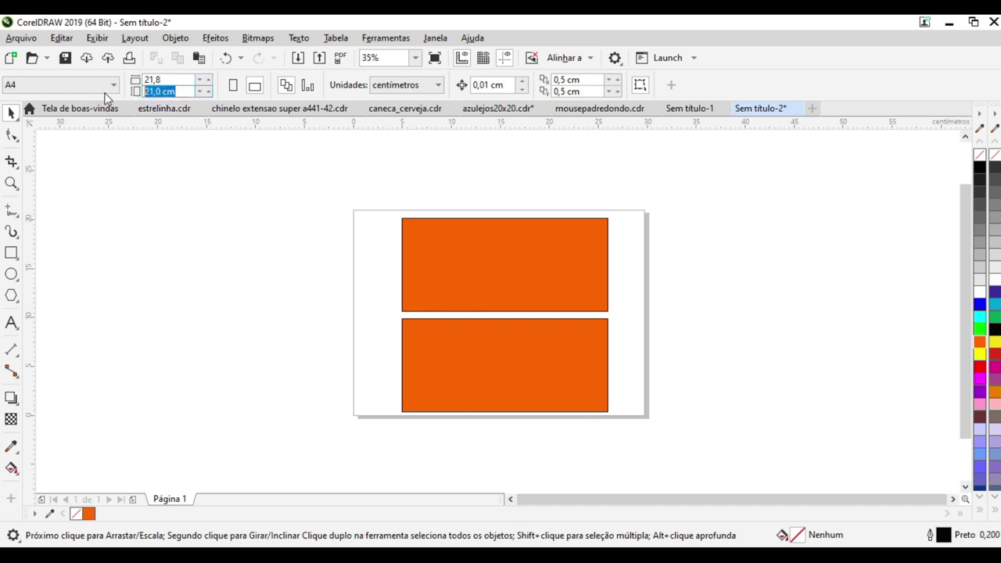
text(50)
key(Return)
Step: Move the upper orange rectangle to the top edge of the extended page and delete the lower one
click(12, 183)
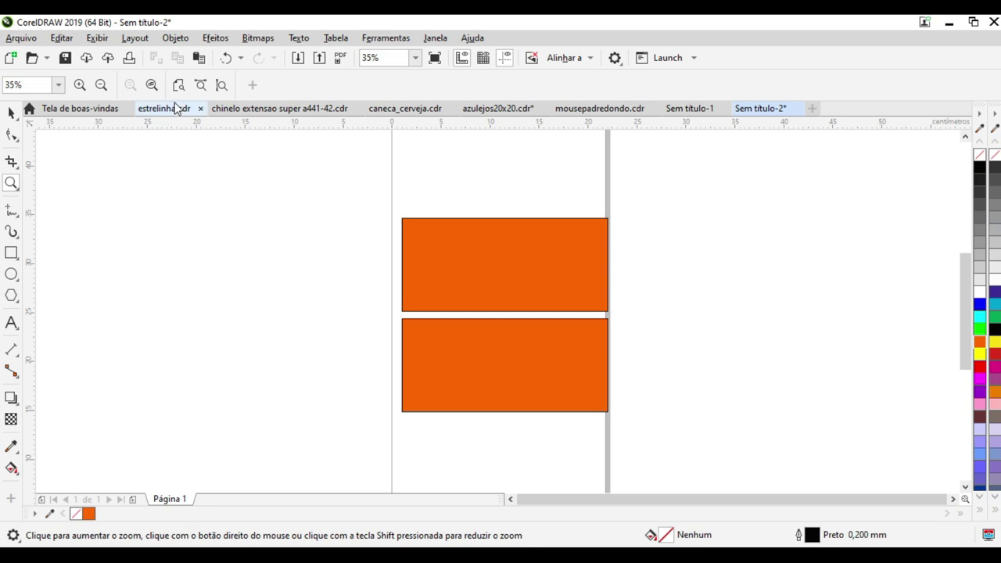
click(179, 84)
key(space)
drag(508, 280, 500, 196)
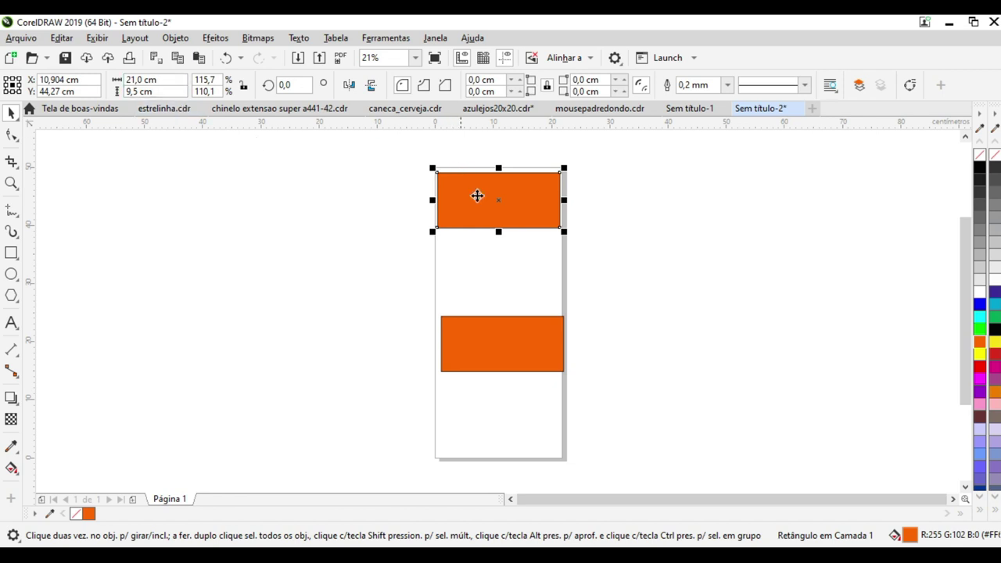
click(523, 321)
key(Delete)
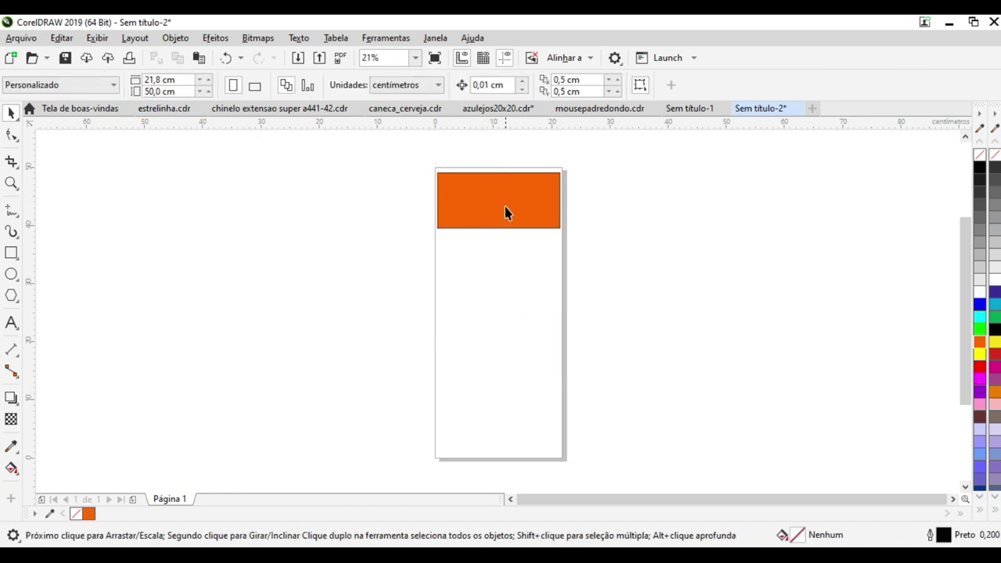
click(502, 208)
drag(502, 205, 502, 204)
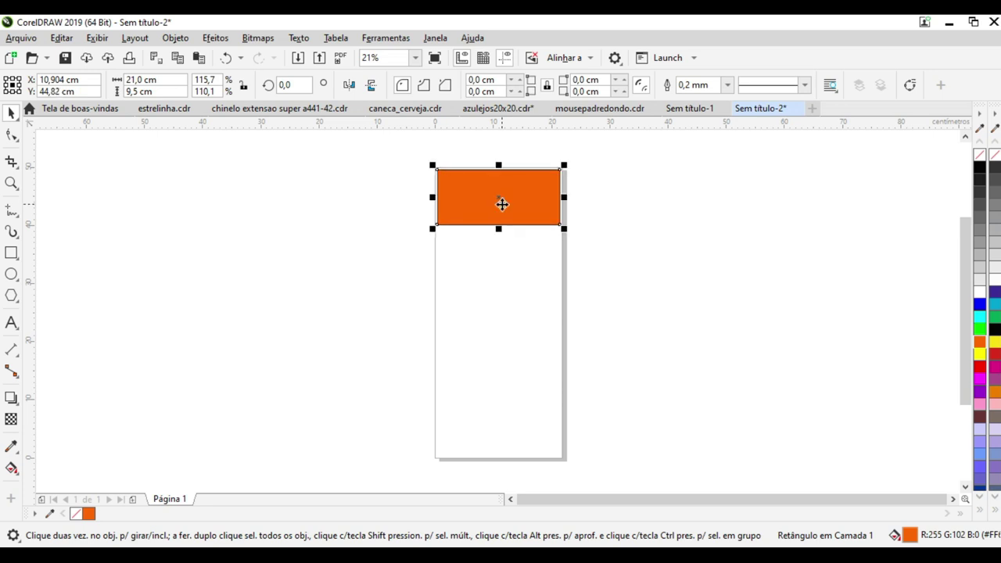
Step: Fill the extended page with four evenly spaced copies of the rectangle below the original, and centre the whole stack on the page
drag(505, 206, 505, 258)
key(ctrl+r)
key(ctrl+r)
key(ctrl+r)
click(374, 238)
drag(422, 146, 626, 471)
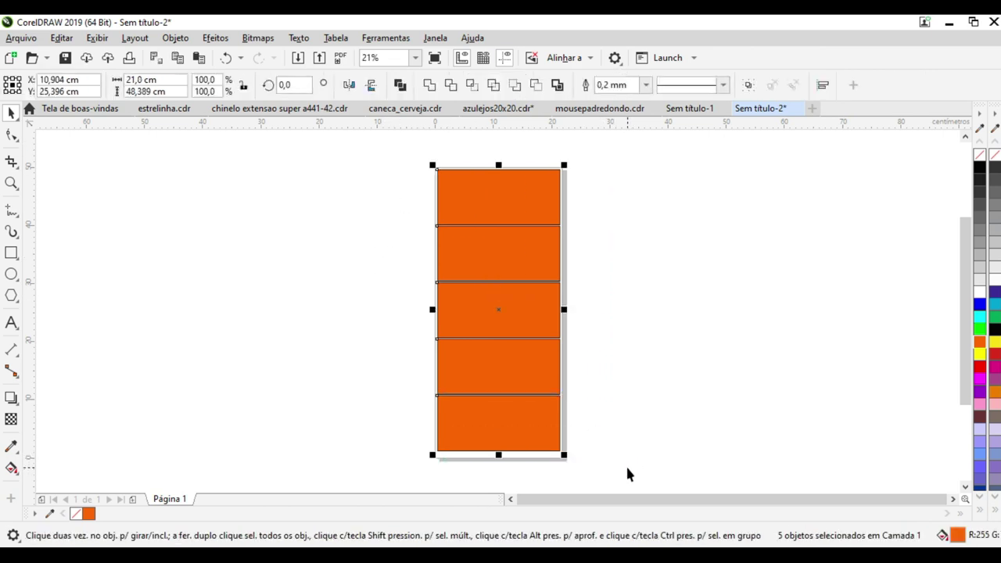
click(623, 395)
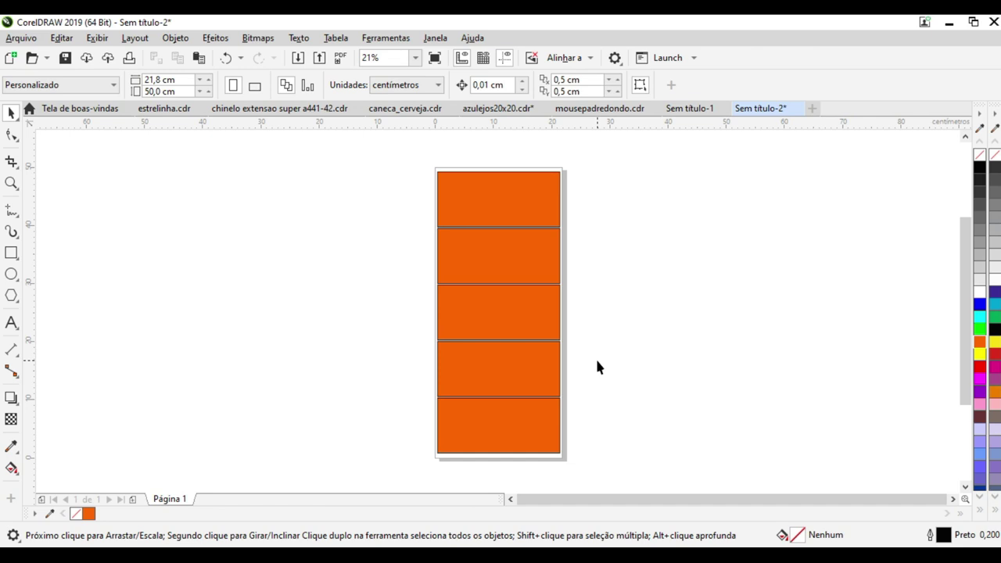
Step: Examine the extended-page layouts in estrelinha.cdr, chinelo extensao super a441-42.cdr and the four pages of caneca_cerveja.cdr
click(167, 110)
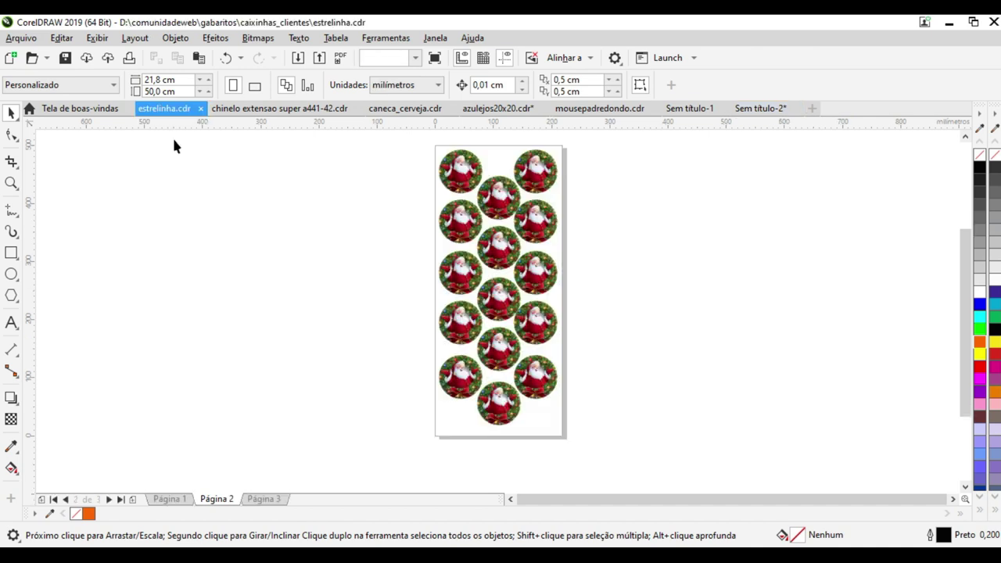
click(239, 114)
click(354, 111)
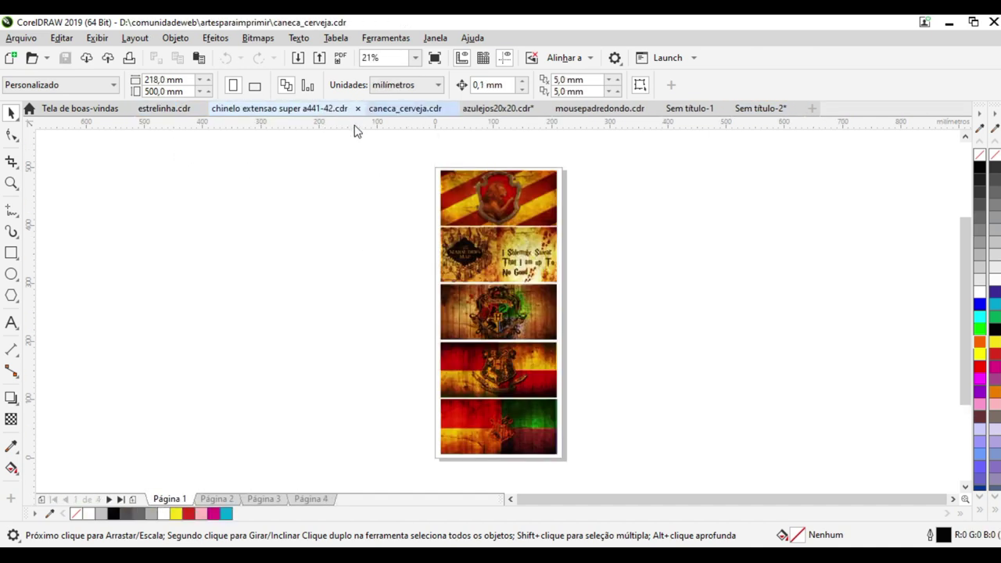
click(216, 498)
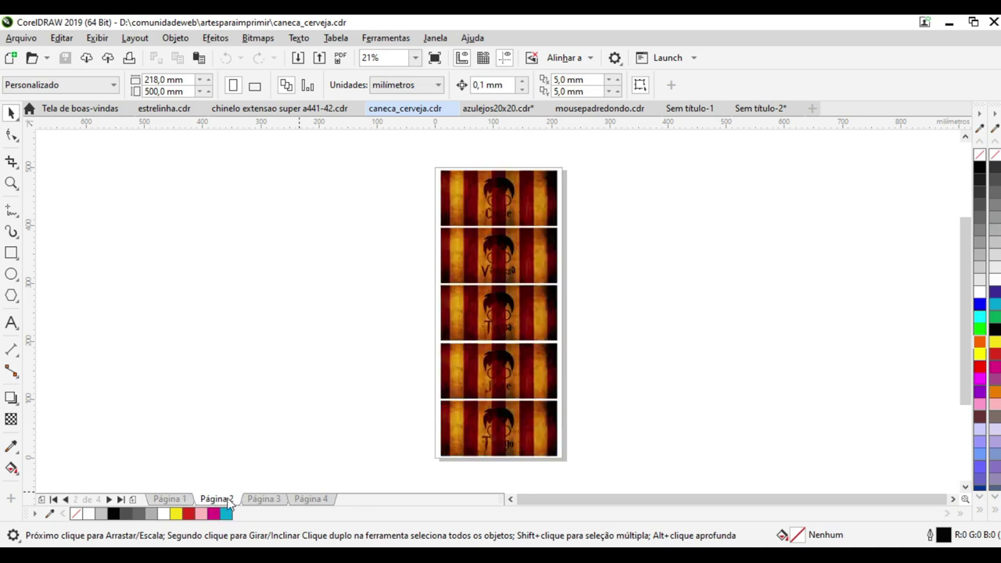
click(264, 498)
click(307, 500)
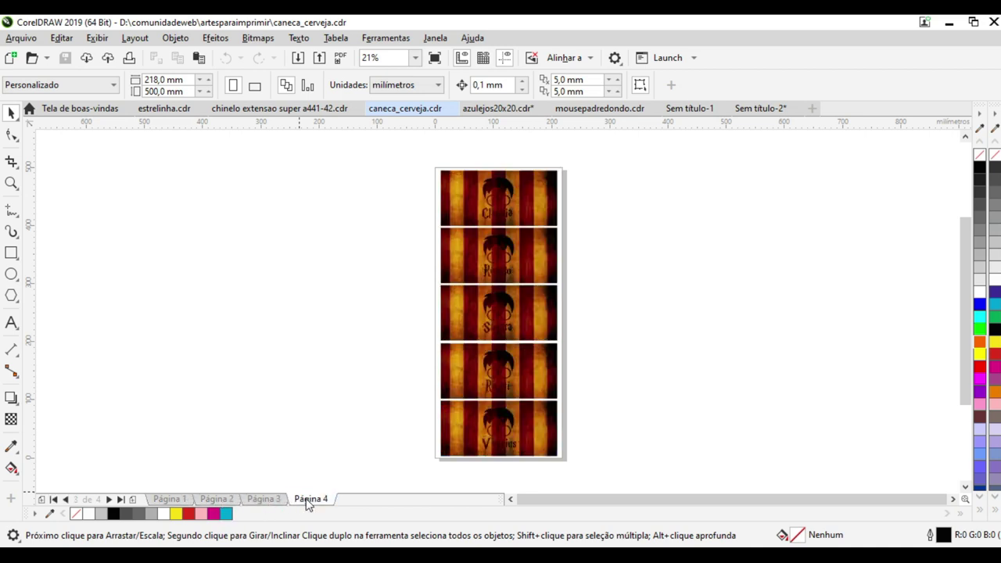
Step: Examine the first two pages of azulejos20x20.cdr and the first six pages of mousepadredondo.cdr
click(480, 109)
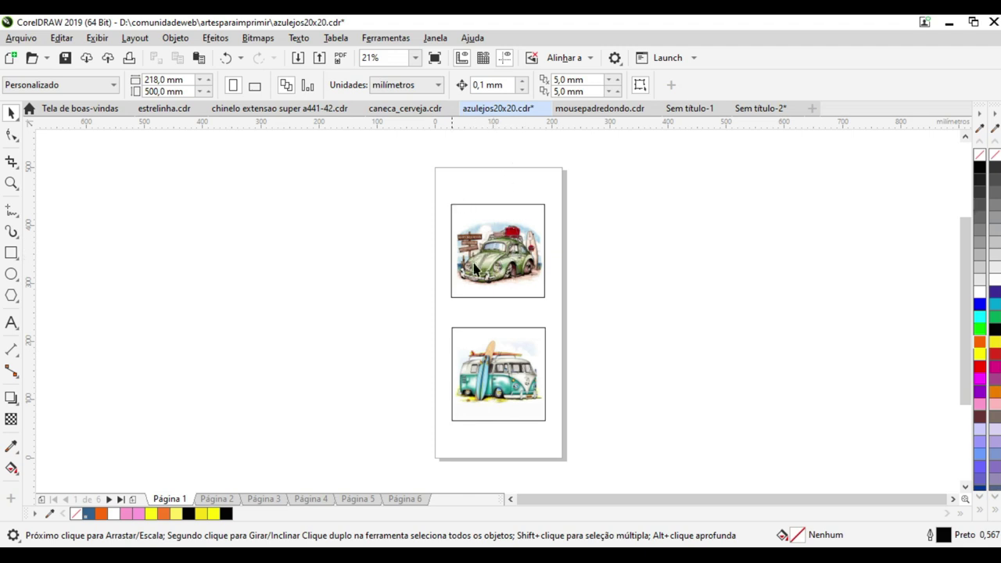
key(Page_Down)
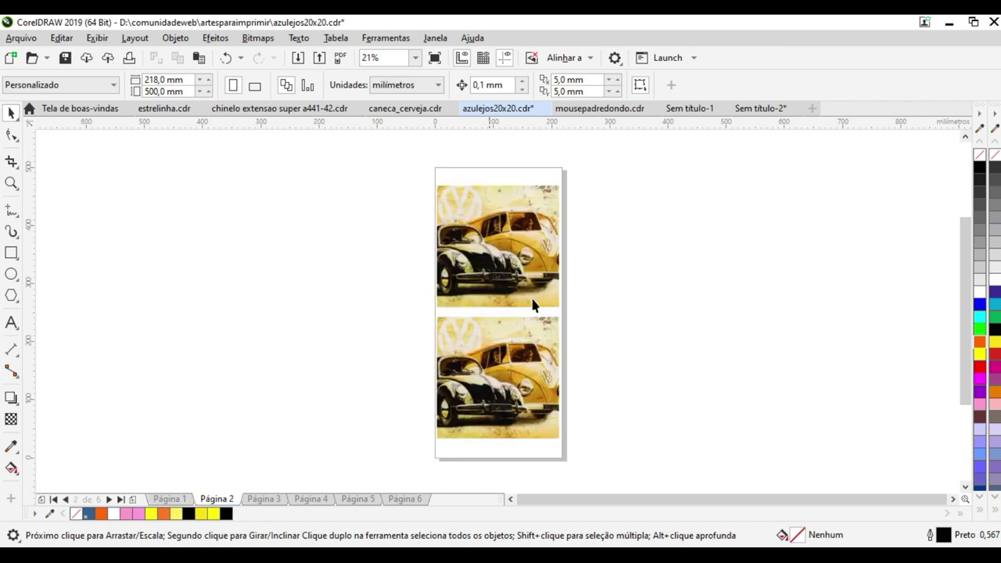
click(603, 109)
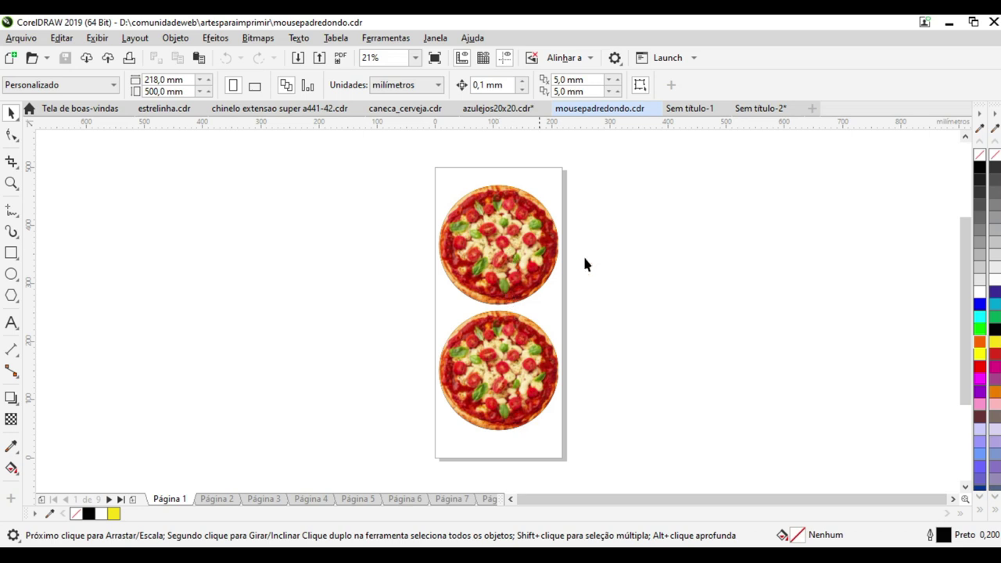
click(214, 501)
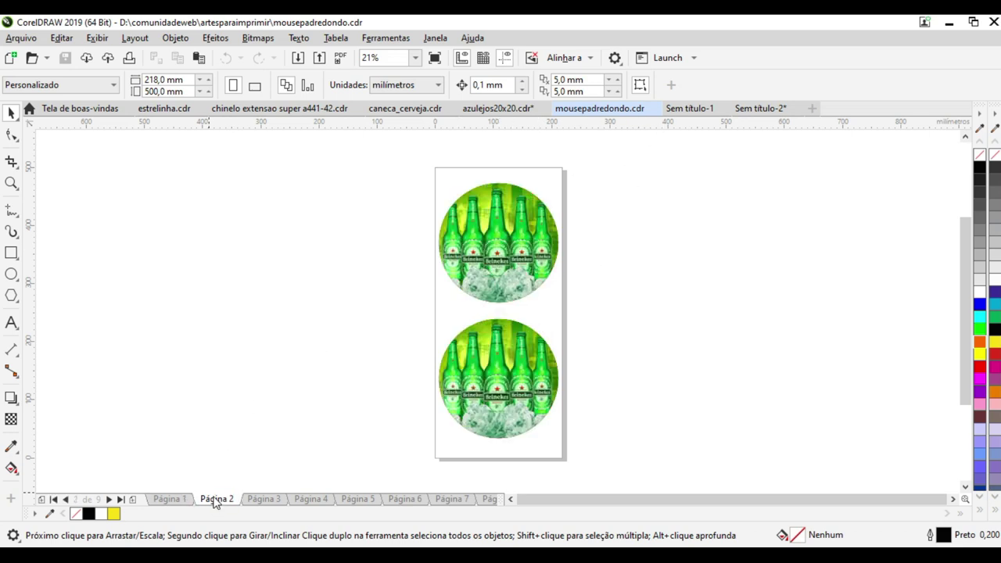
click(265, 502)
click(310, 502)
click(357, 502)
click(407, 502)
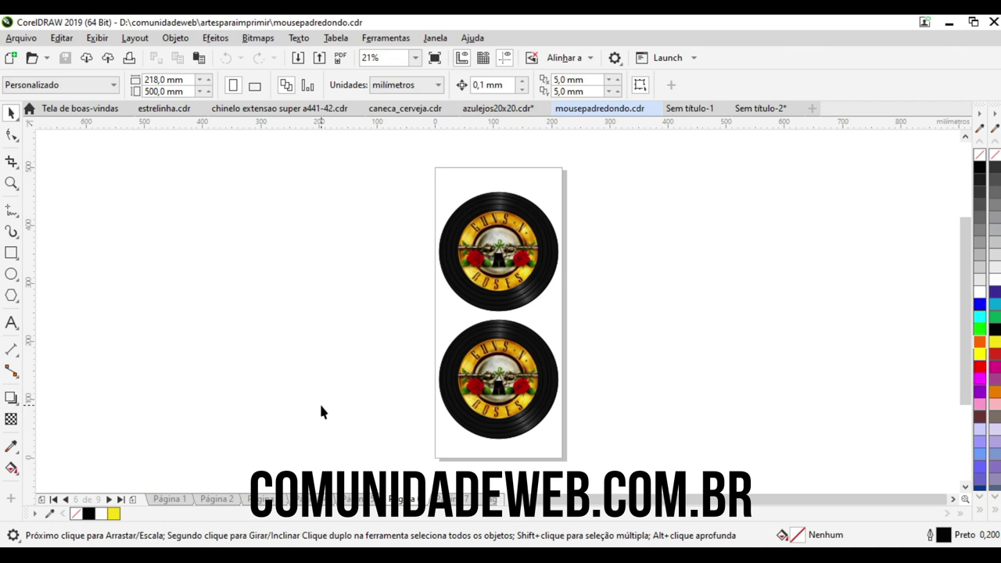
Step: Close the untitled documents Sem título-1 and Sem título-2 without saving changes
click(694, 109)
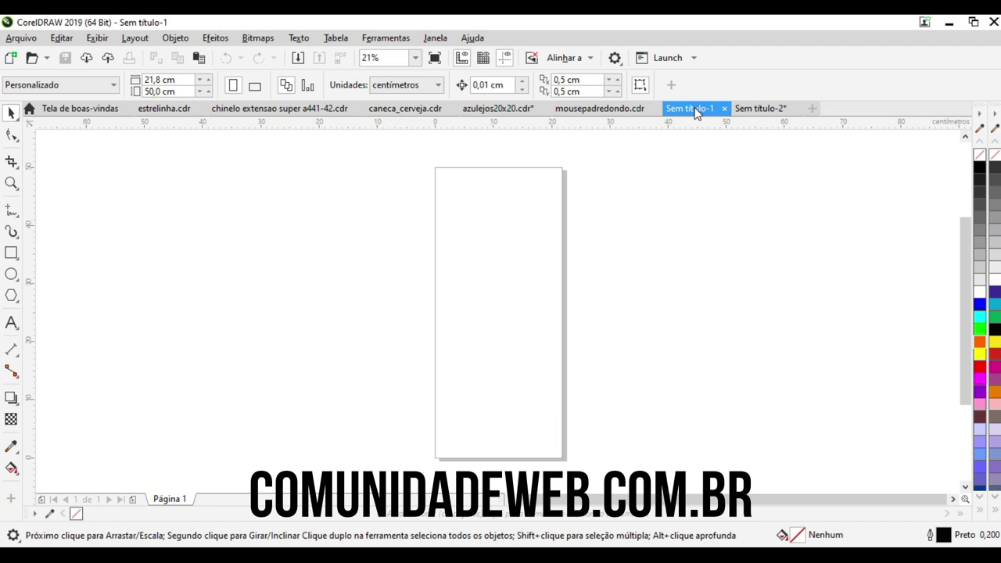
click(768, 108)
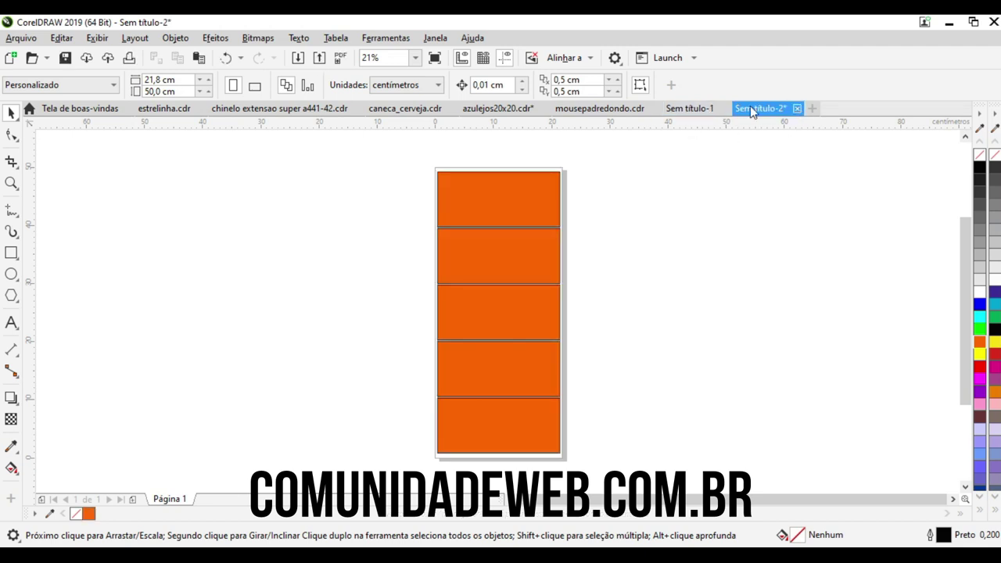
click(724, 109)
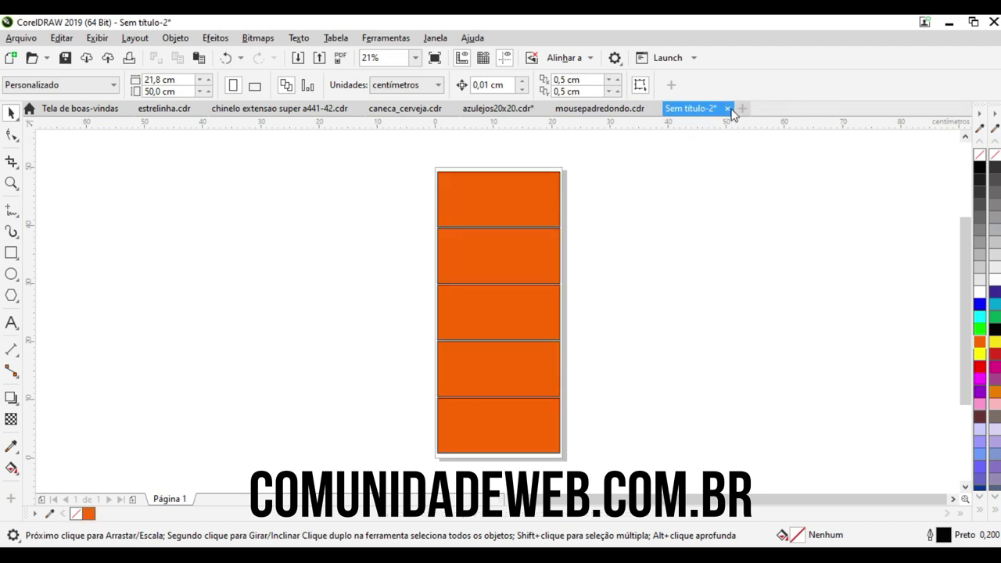
click(731, 108)
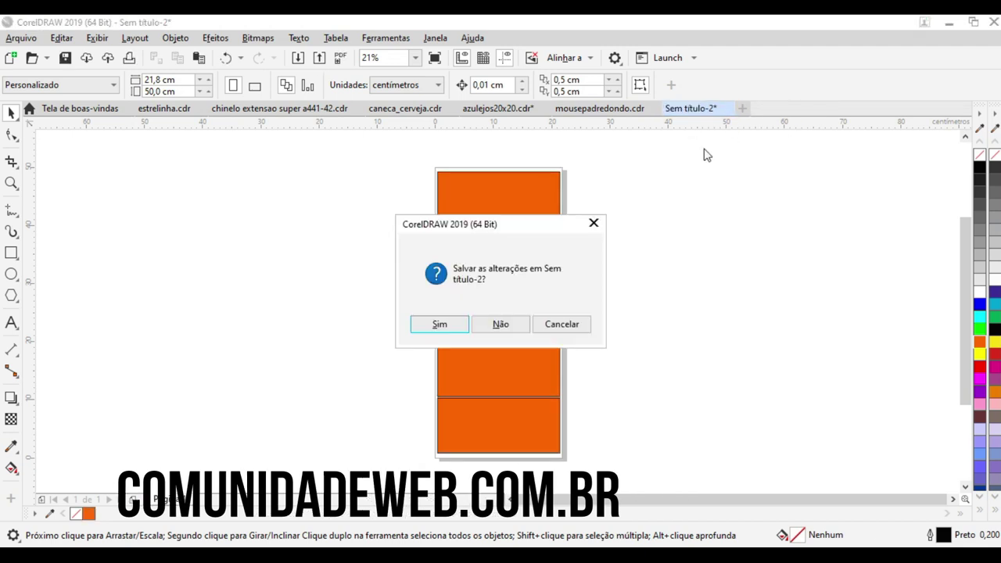
click(509, 329)
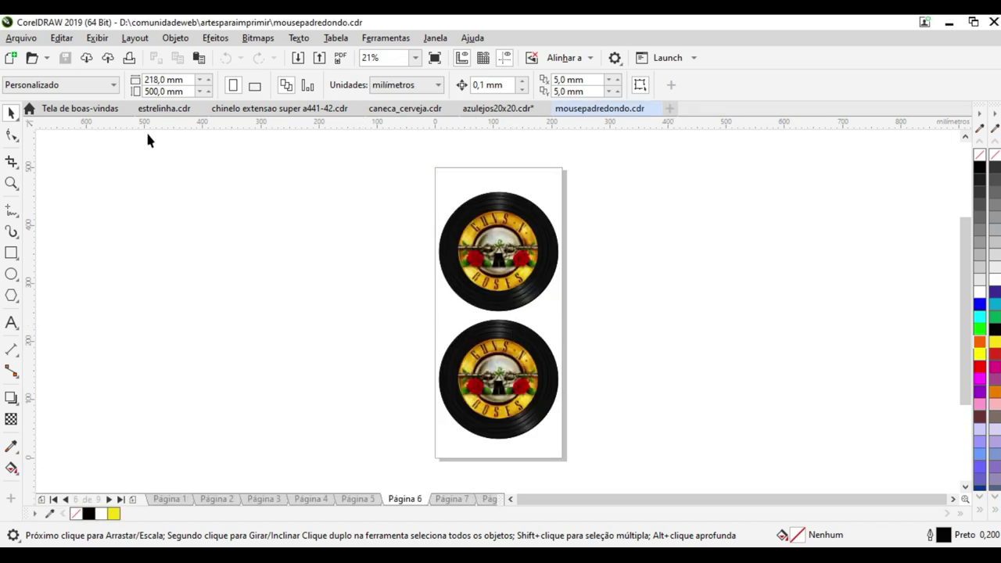
Step: Switch to caneca_cerveja.cdr and change its units to centimetres
click(387, 109)
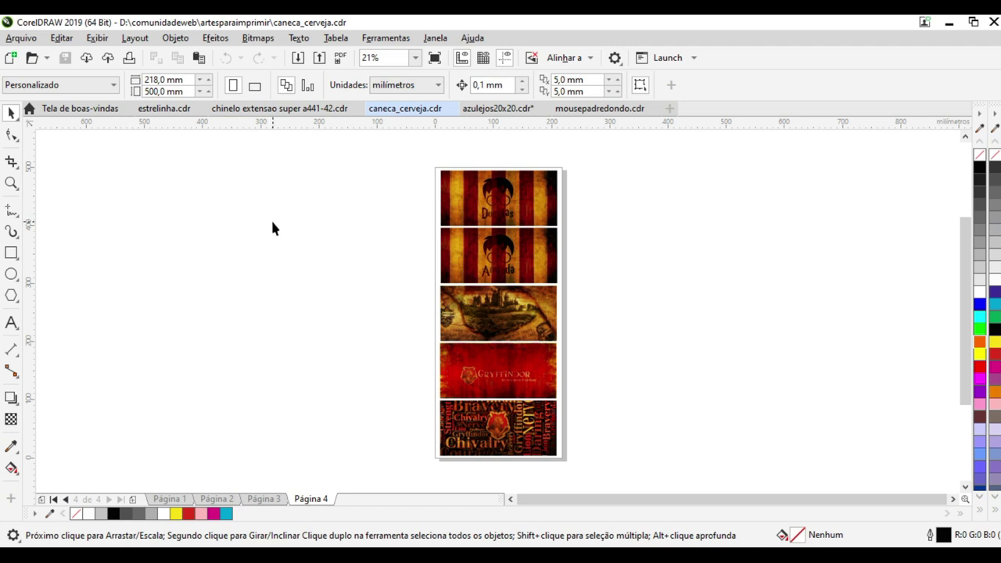
click(404, 91)
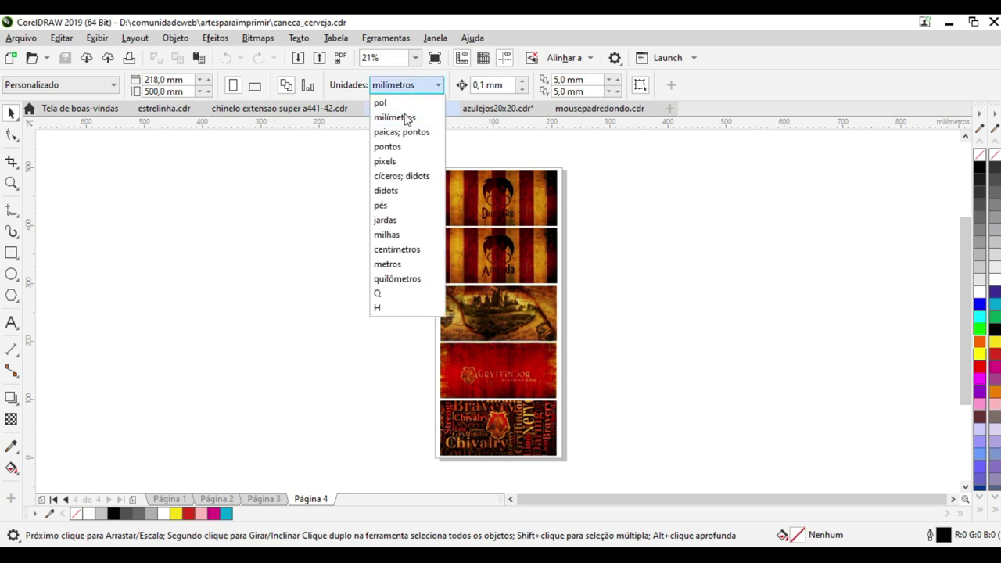
click(397, 247)
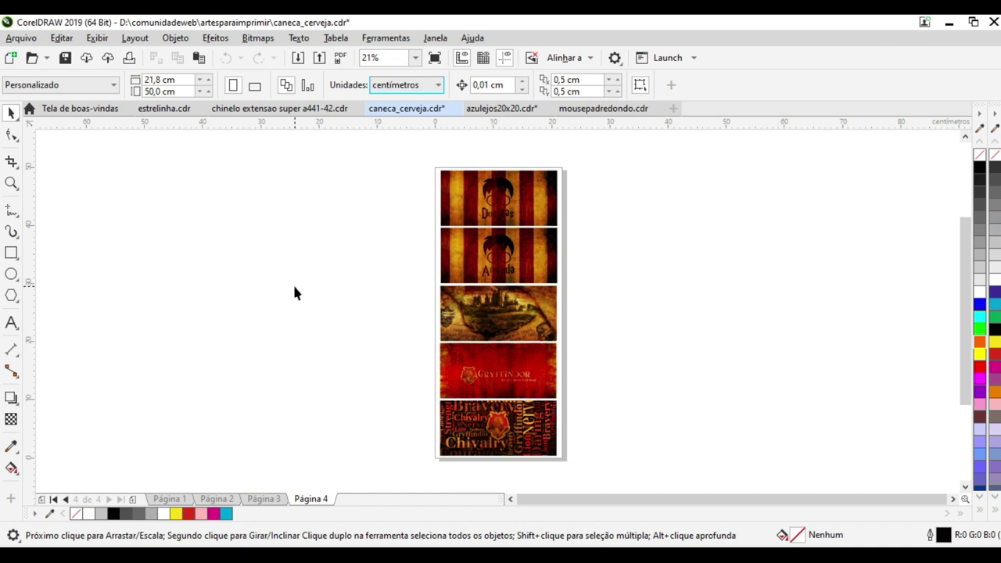
Step: Open the print settings for caneca_cerveja.cdr, review the available colour profiles and apply ComunidadeWeb_A4_Amarelo.icm
click(21, 38)
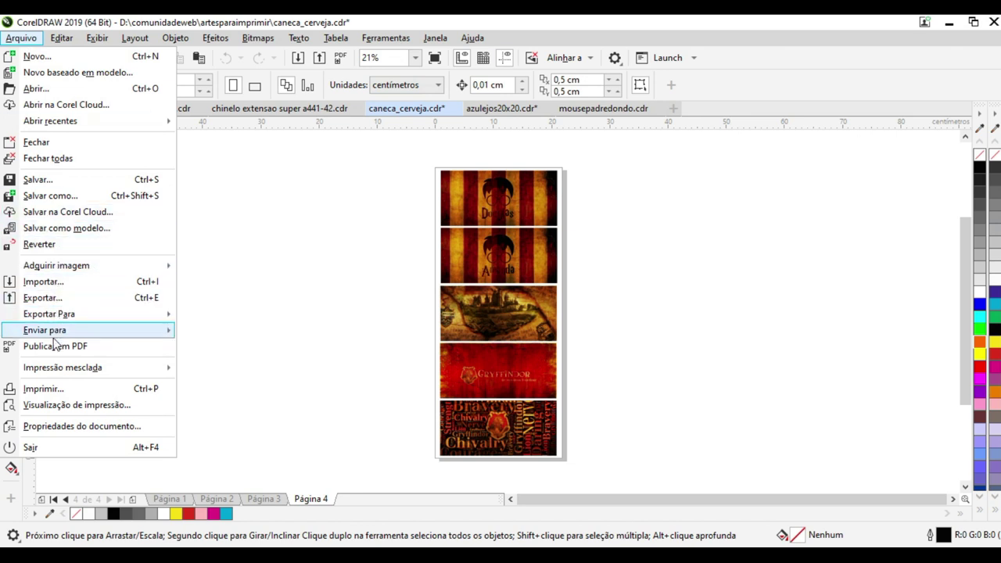
click(43, 388)
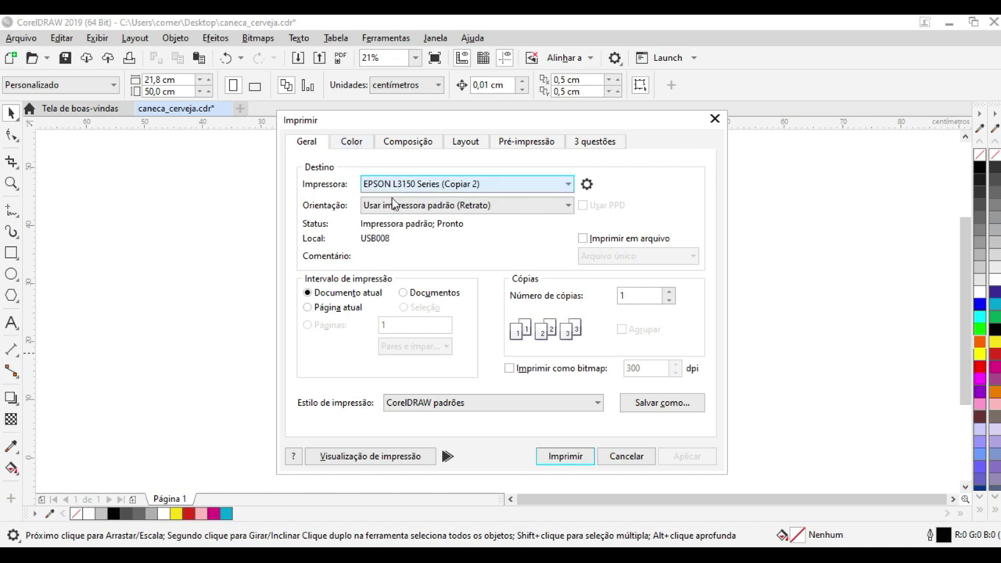
click(351, 140)
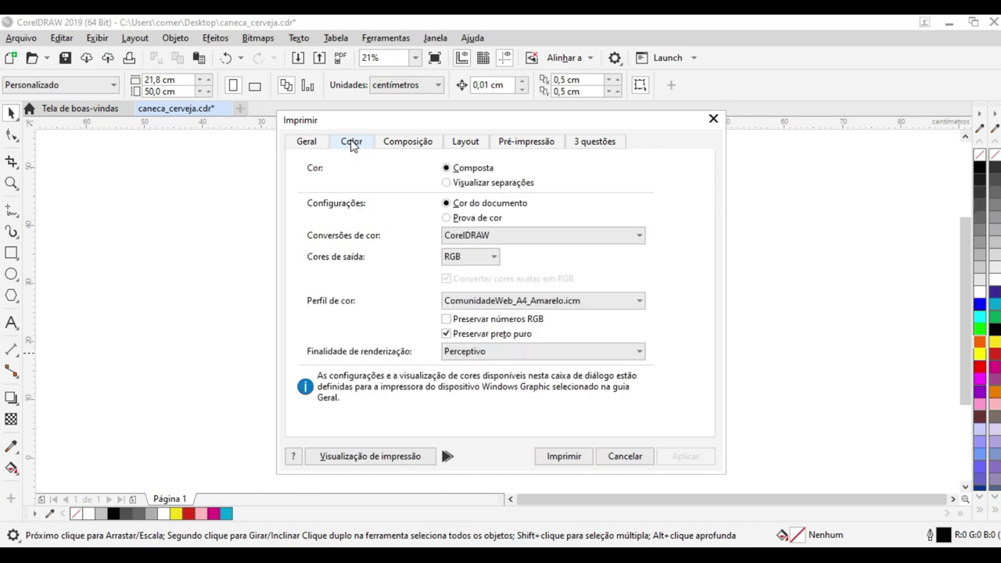
click(531, 305)
scroll(645, 96, down, 10)
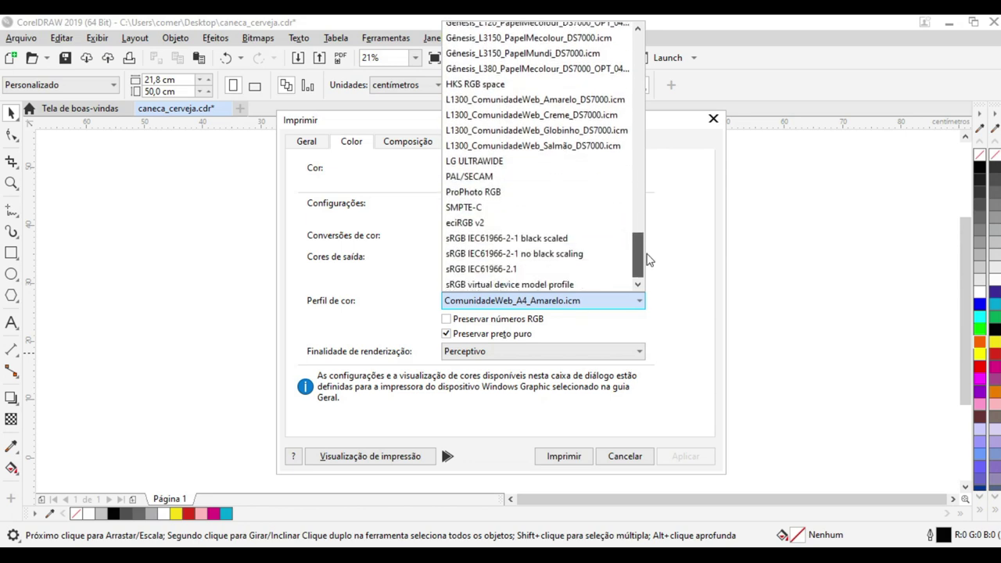
scroll(646, 261, down, 1)
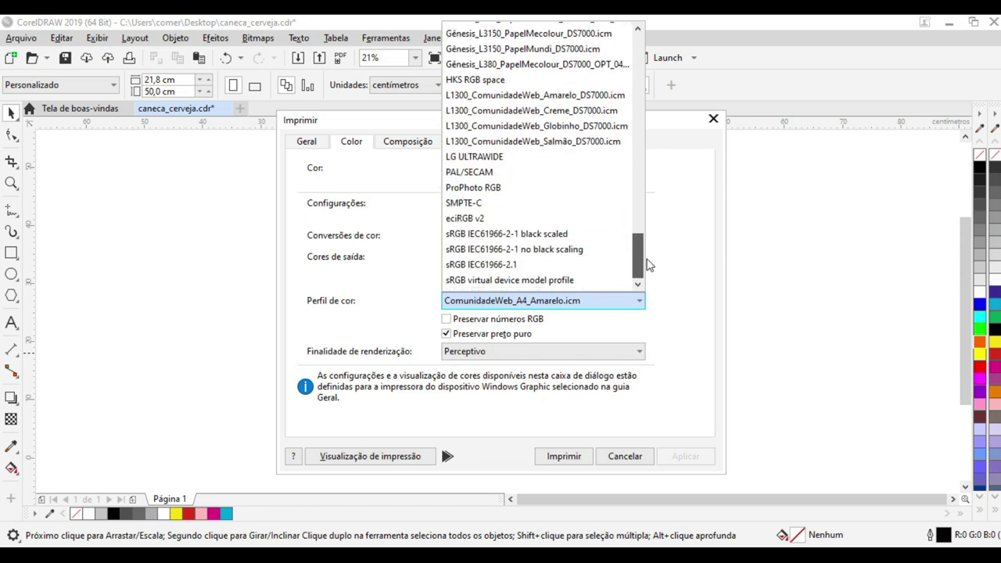
scroll(646, 266, up, 8)
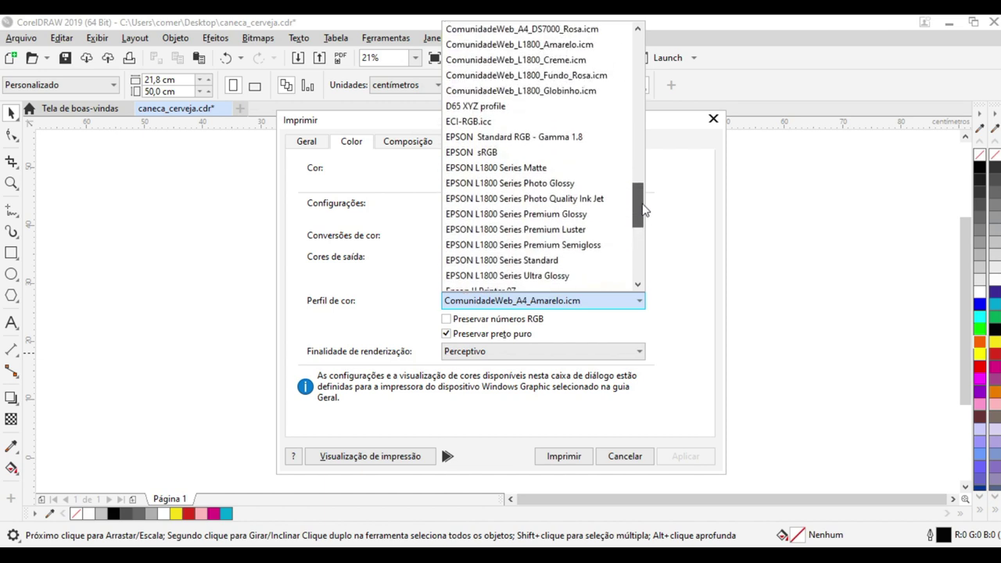
scroll(641, 199, up, 3)
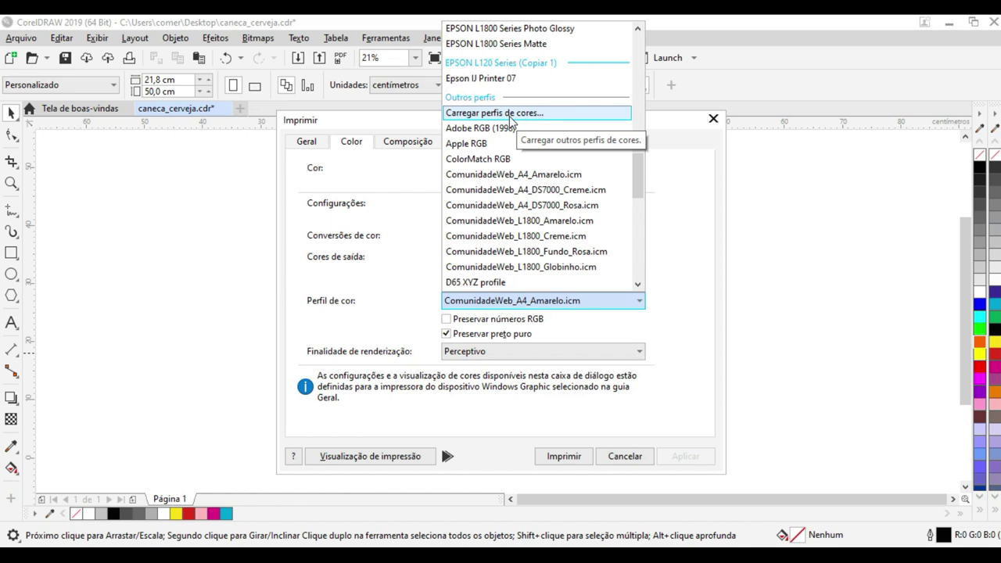
click(512, 114)
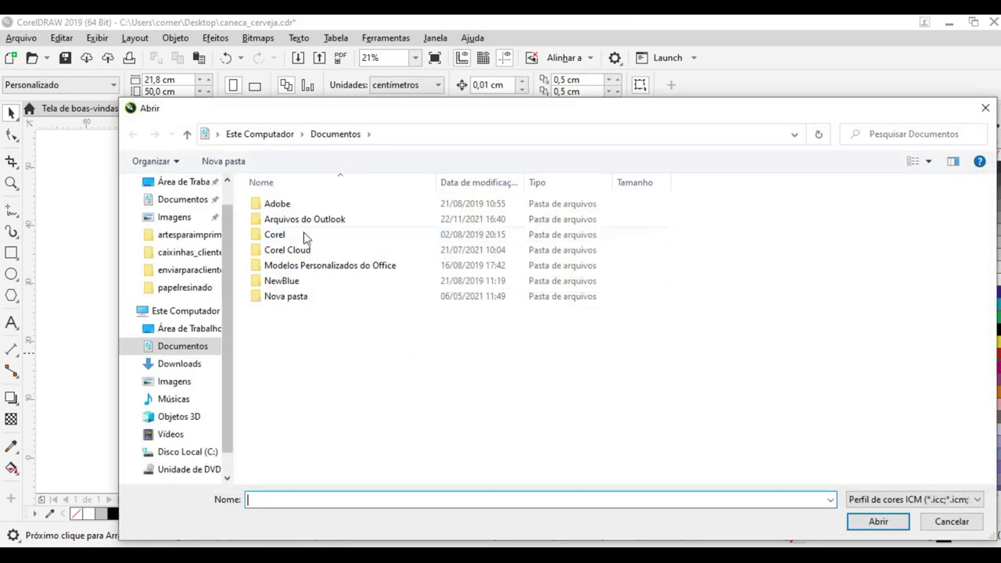
click(950, 520)
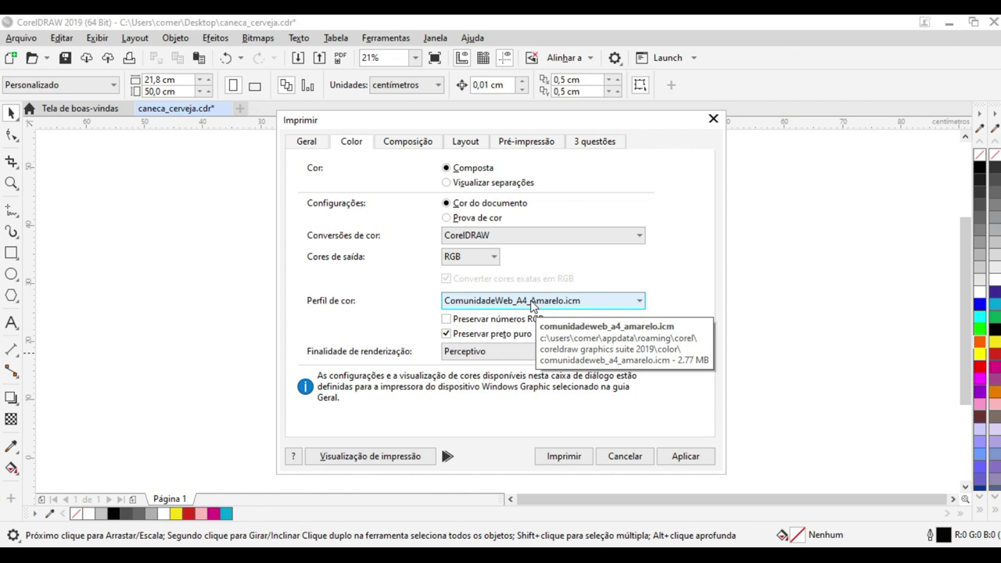
click(682, 457)
Step: In the EPSON L3150 printer properties, define a custom paper size of 215.9 × 500 mm and set the quality to Alto
click(307, 145)
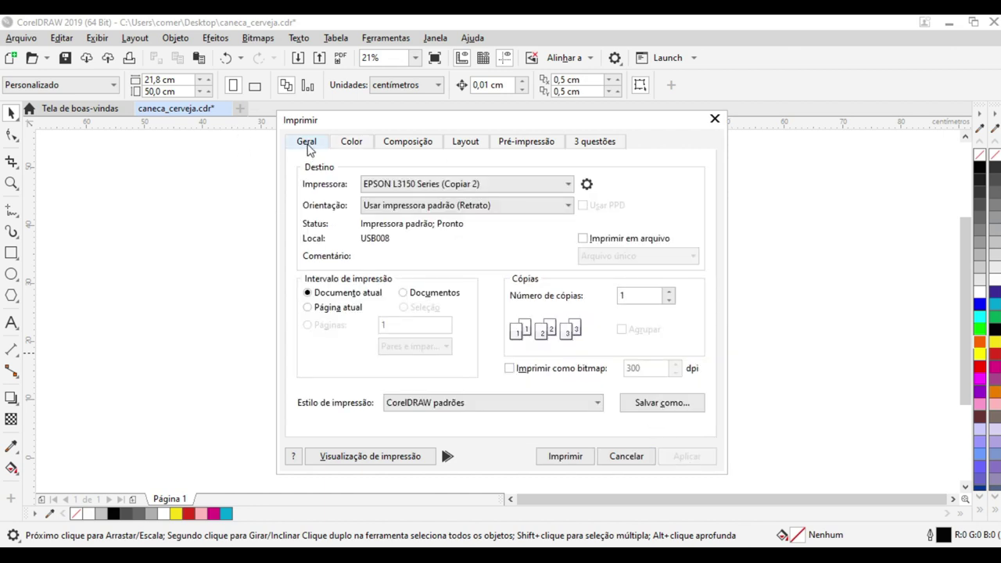
click(587, 184)
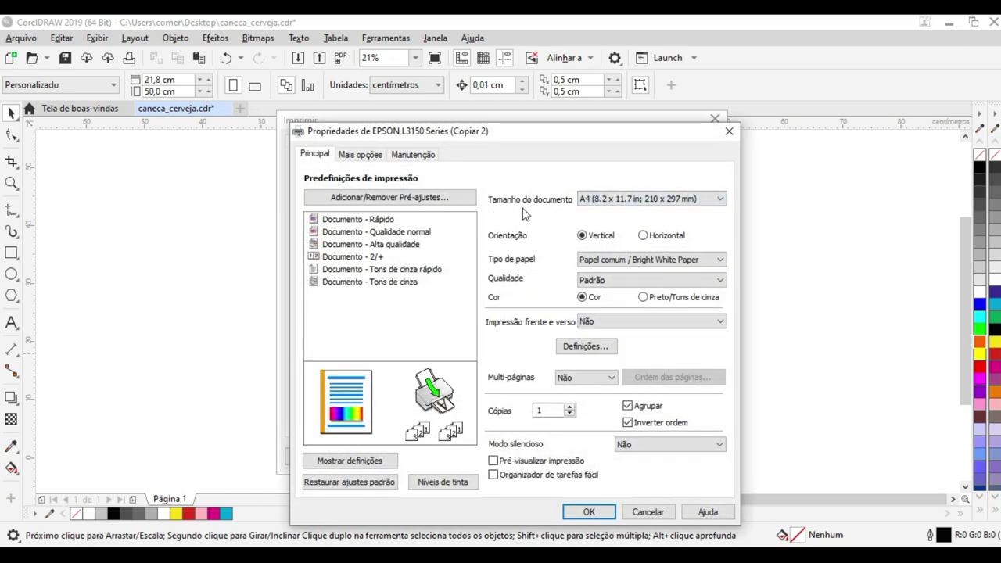
click(613, 202)
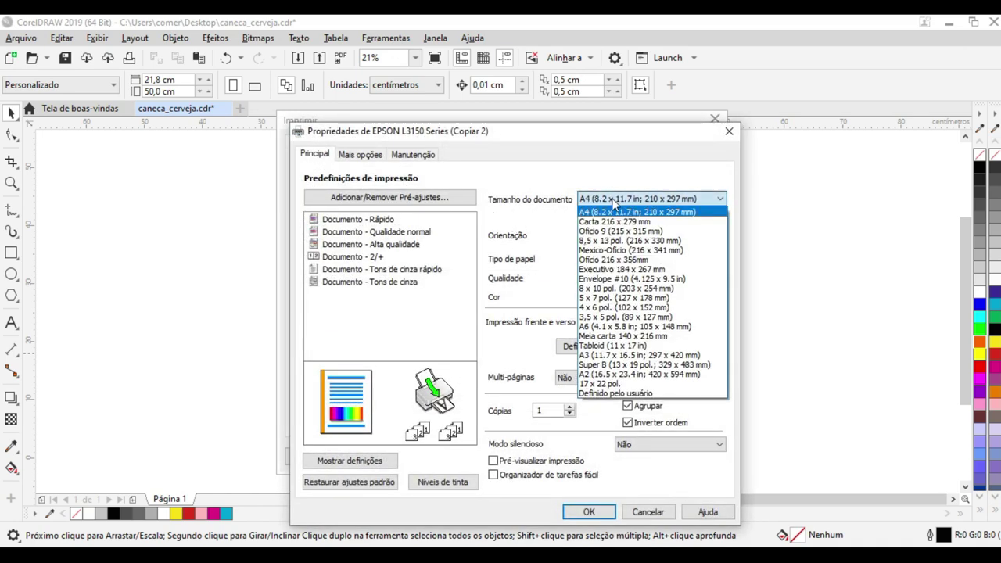
click(618, 393)
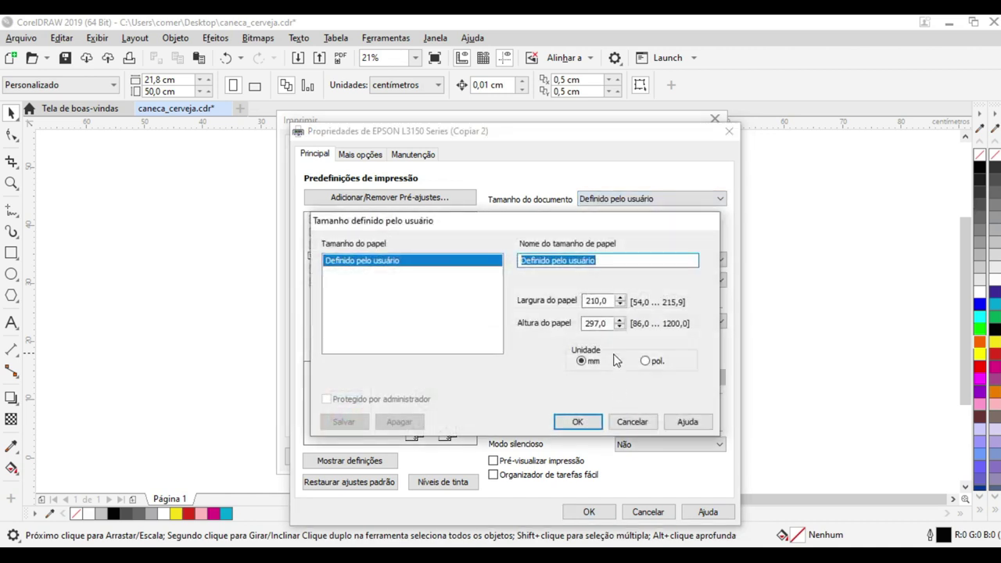
double_click(596, 301)
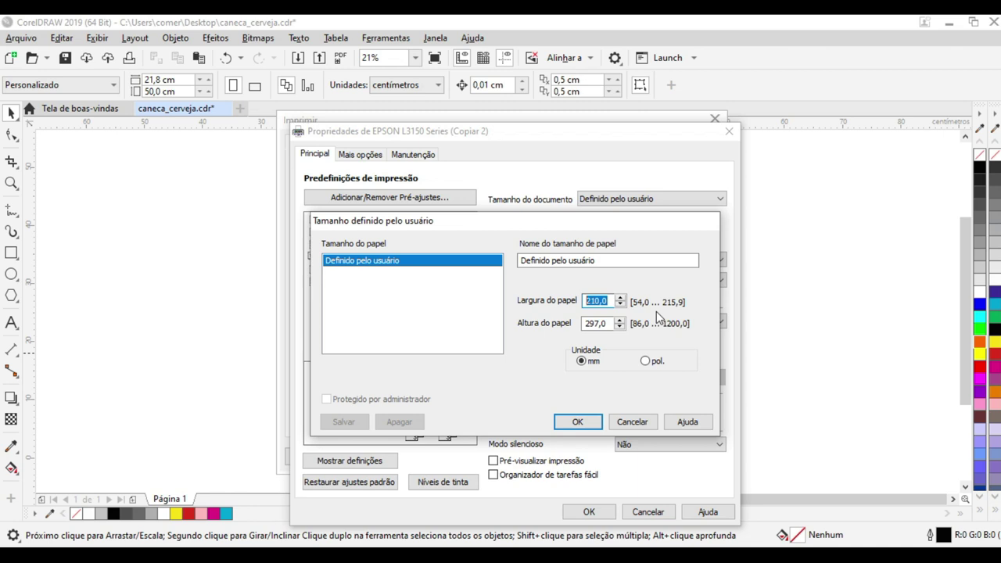
text(215,9)
double_click(608, 300)
text(218)
click(603, 320)
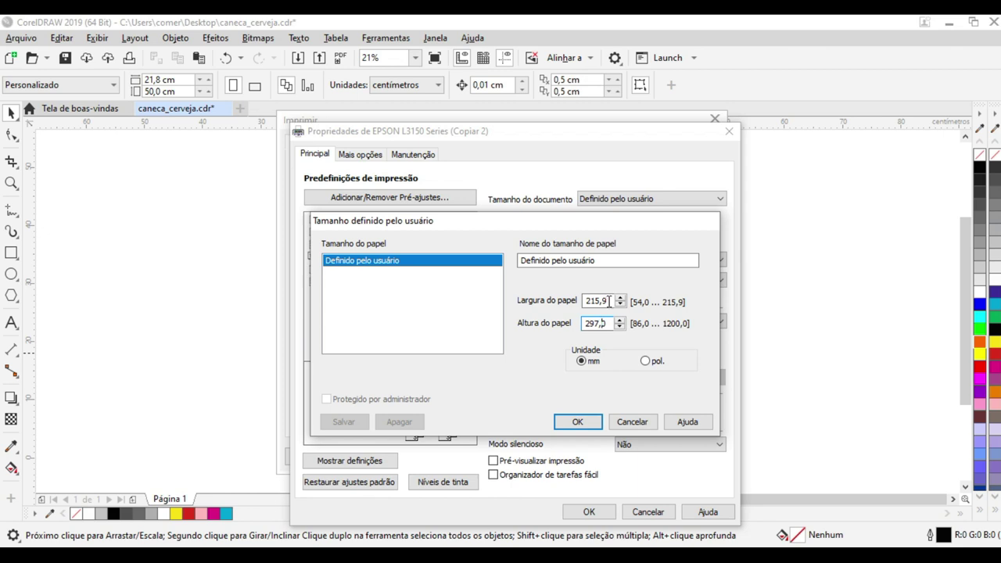
drag(609, 323, 539, 332)
text(500)
click(575, 423)
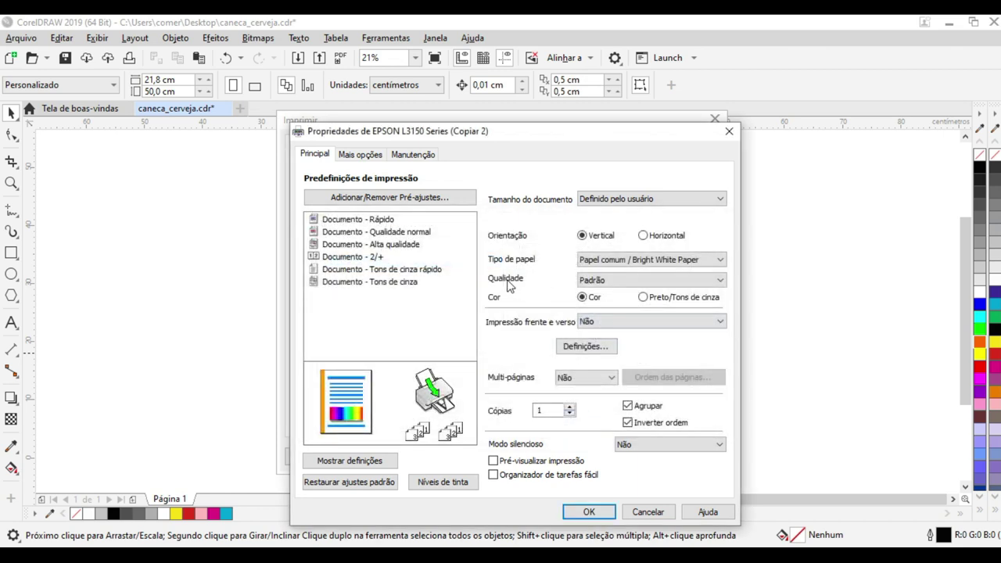
click(588, 280)
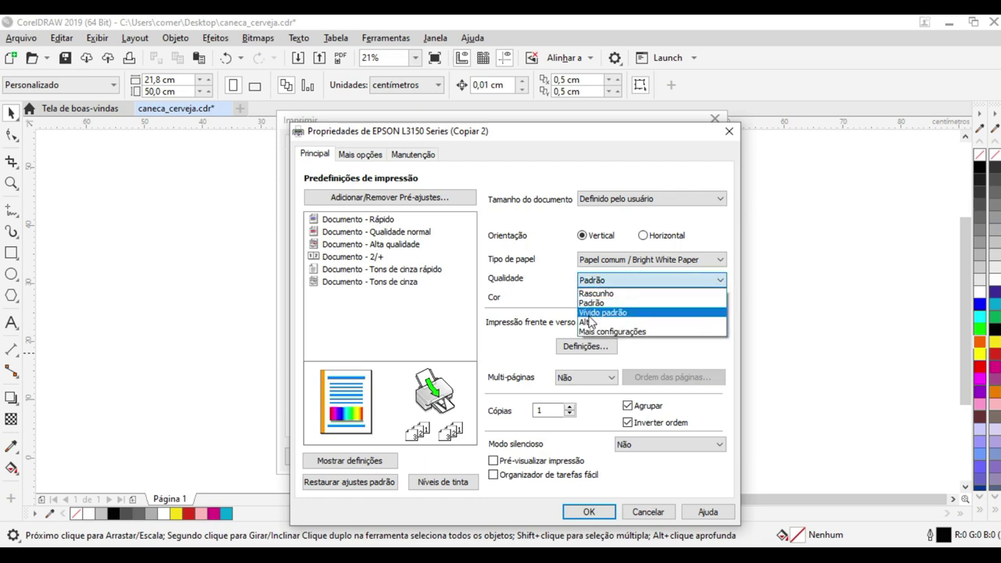
click(587, 323)
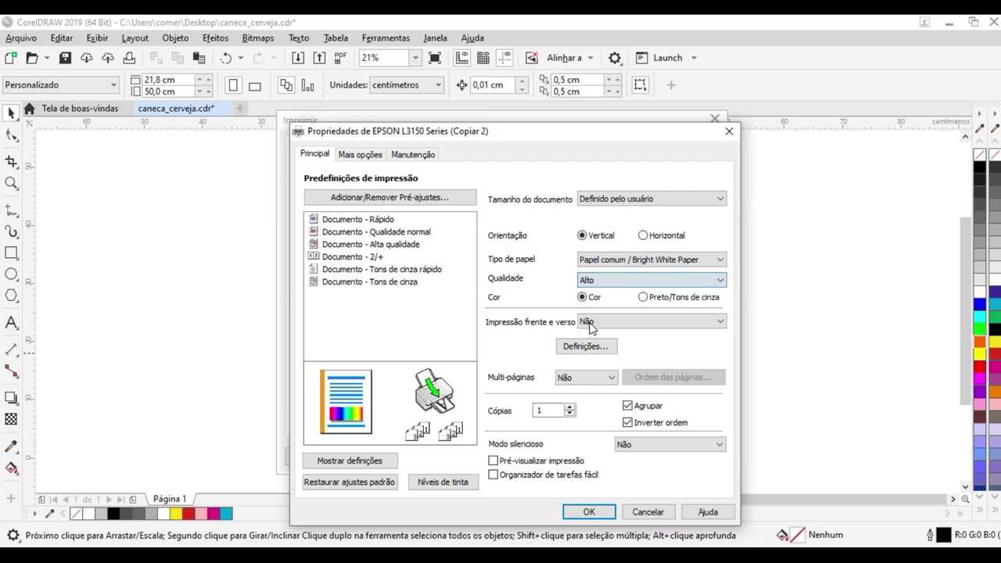
click(591, 280)
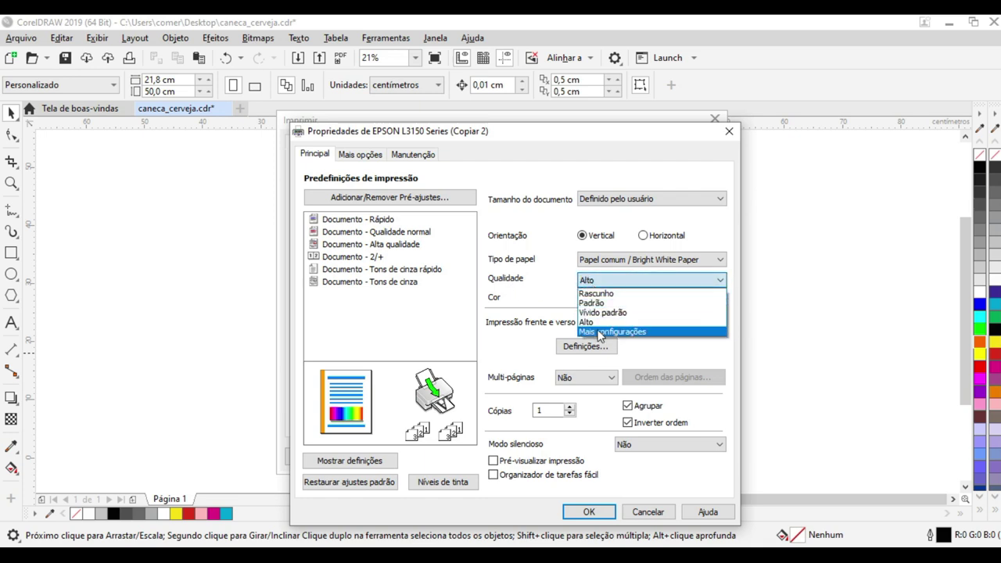
click(600, 332)
drag(544, 329, 598, 334)
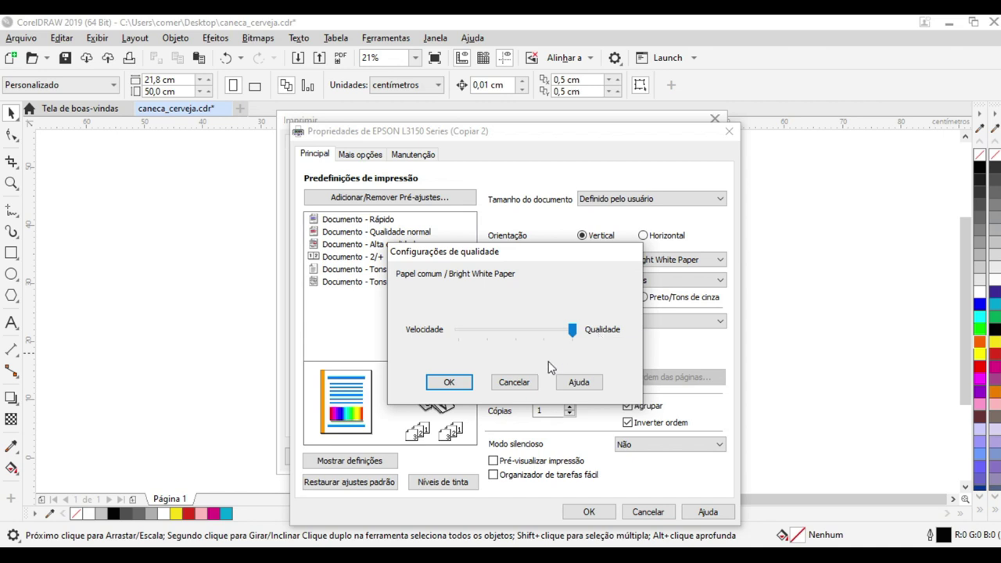
click(513, 383)
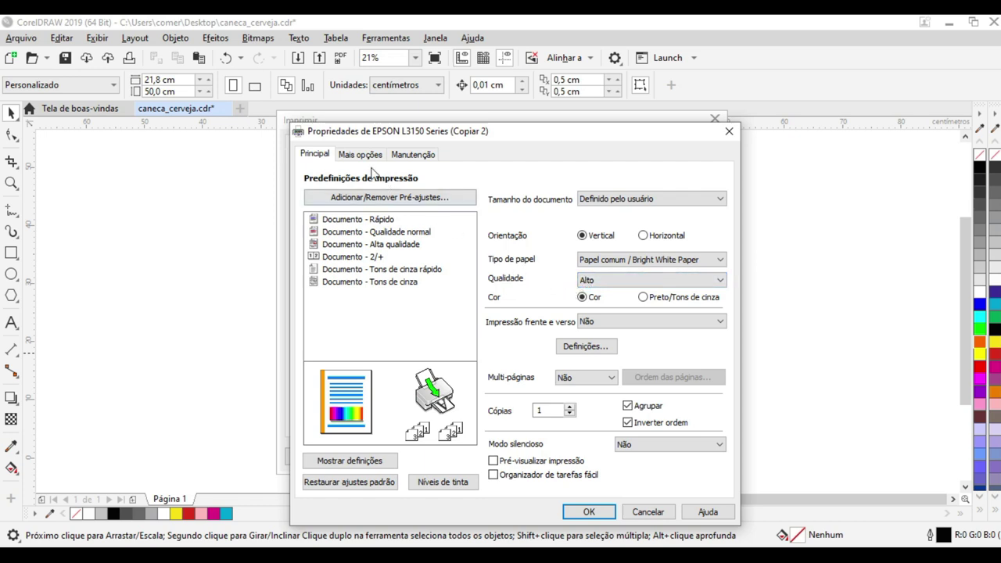
Step: Review the additional printer options, including image mirroring, and accept the printer properties with Espelhar imagem off
click(359, 155)
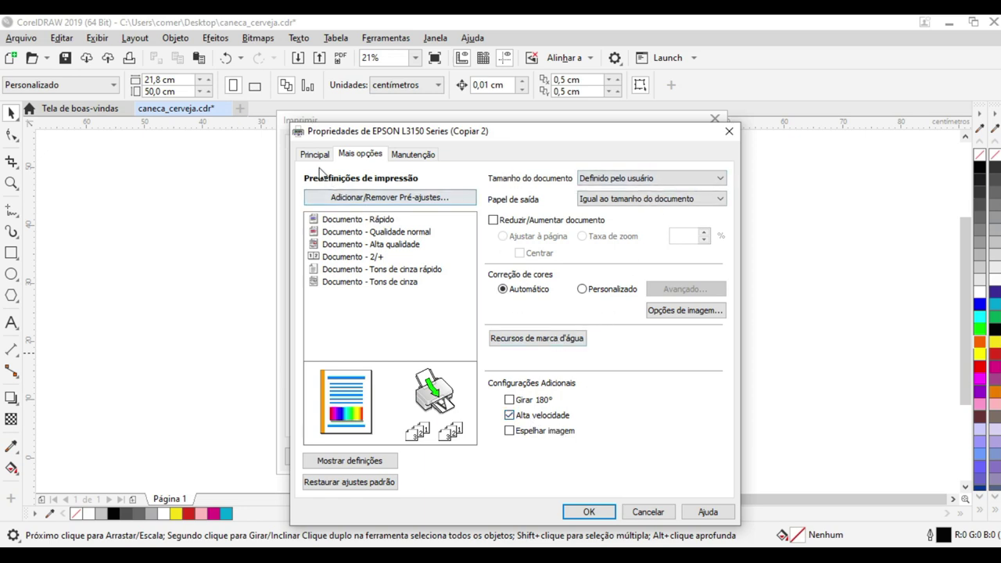
click(315, 155)
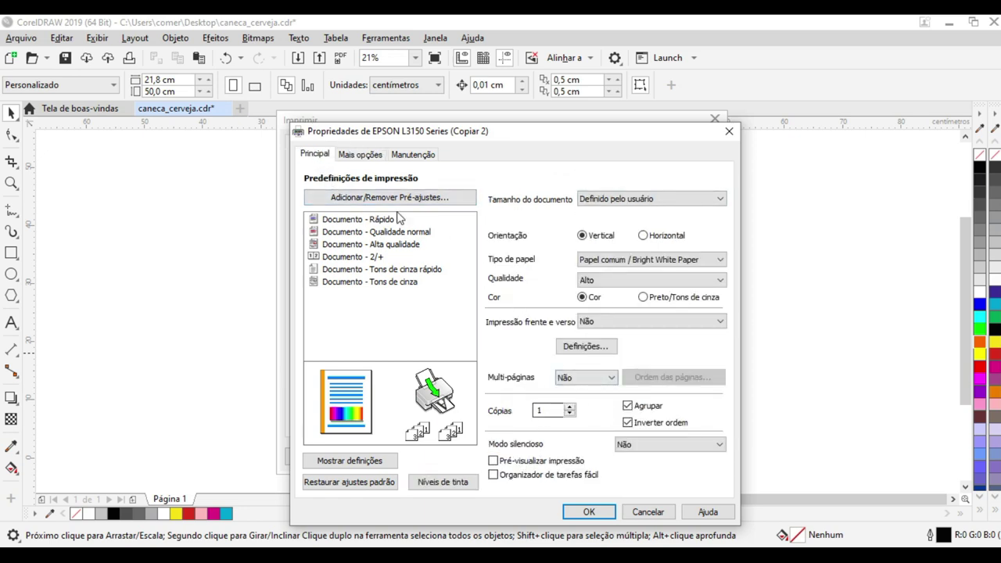
click(365, 156)
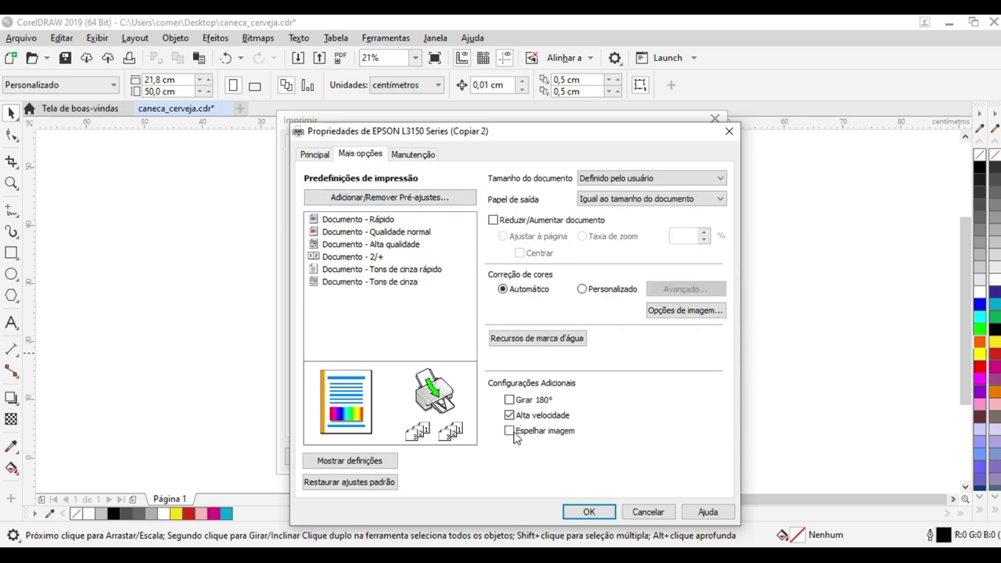
click(509, 430)
click(315, 154)
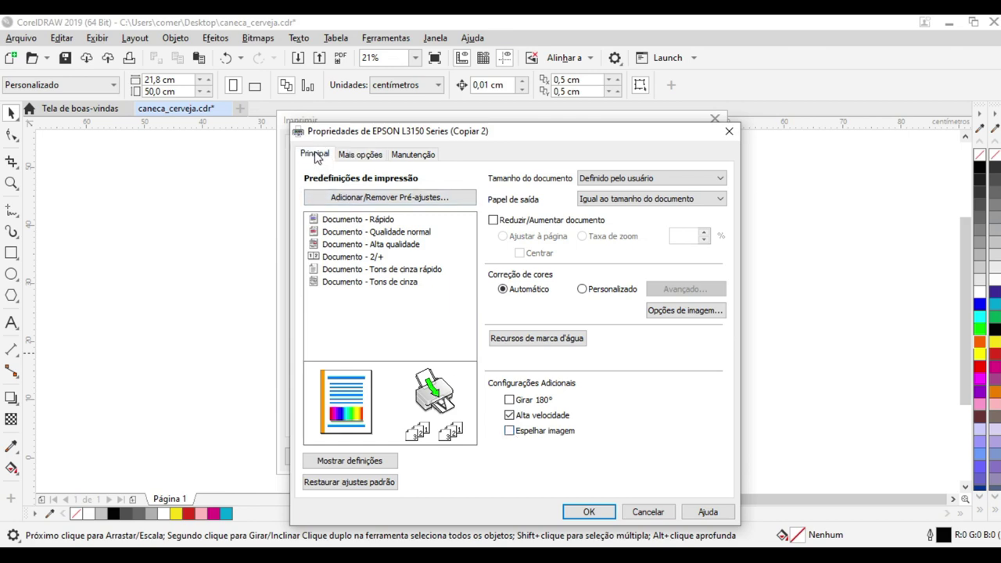
click(589, 511)
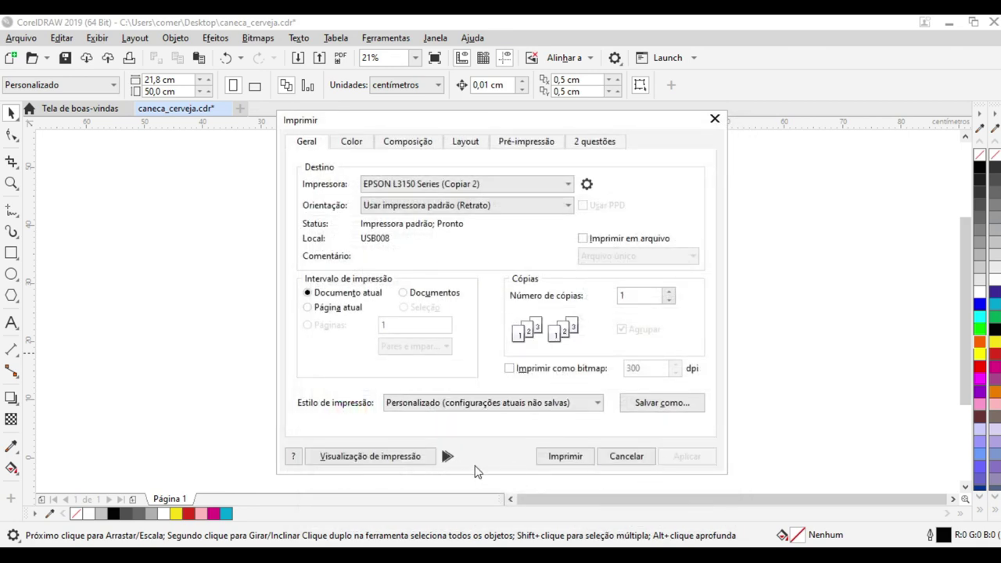
Step: Mirror the mug artwork in the print preview, check its layout on the extended page and close the preview
click(396, 456)
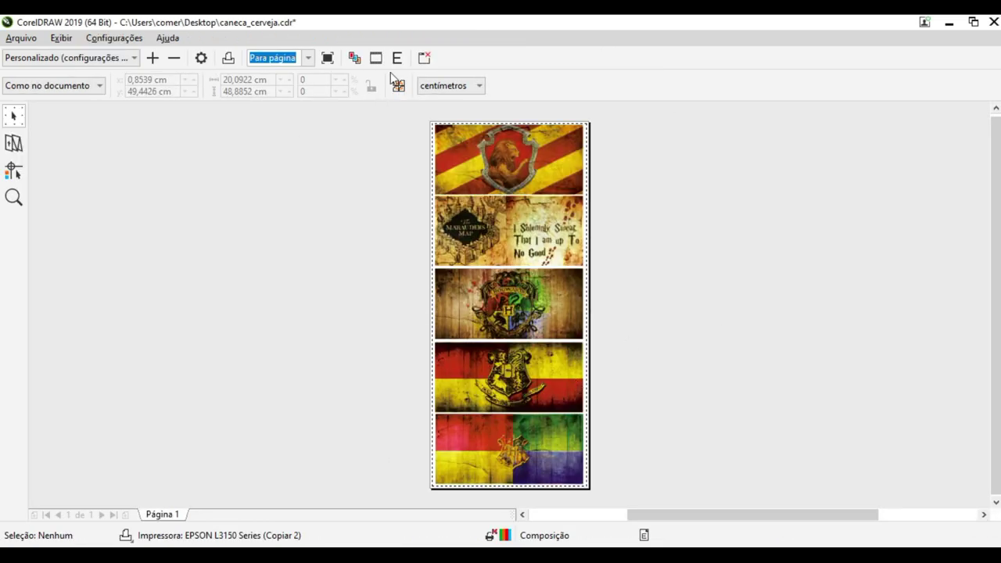
click(397, 59)
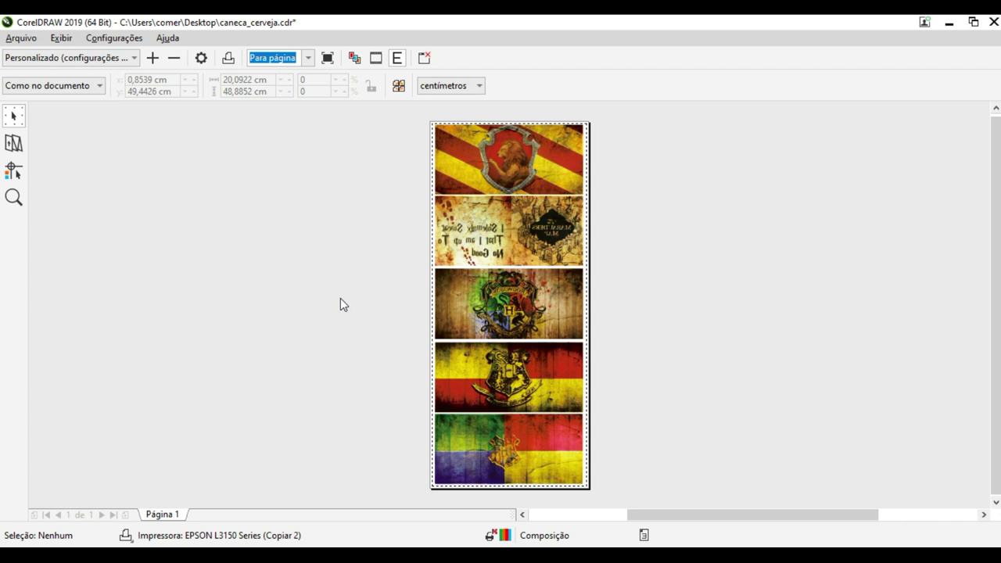
click(423, 57)
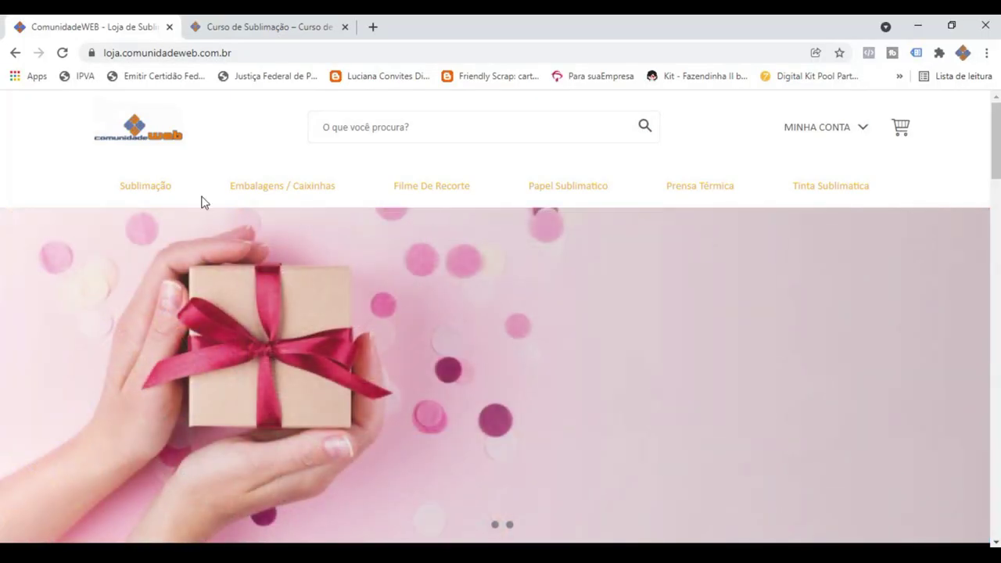
Step: Switch to the ComunidadeWEB online store and browse the Papel Sublimatico category to the Papel Sublimatico Extensão Super A4 product
click(582, 193)
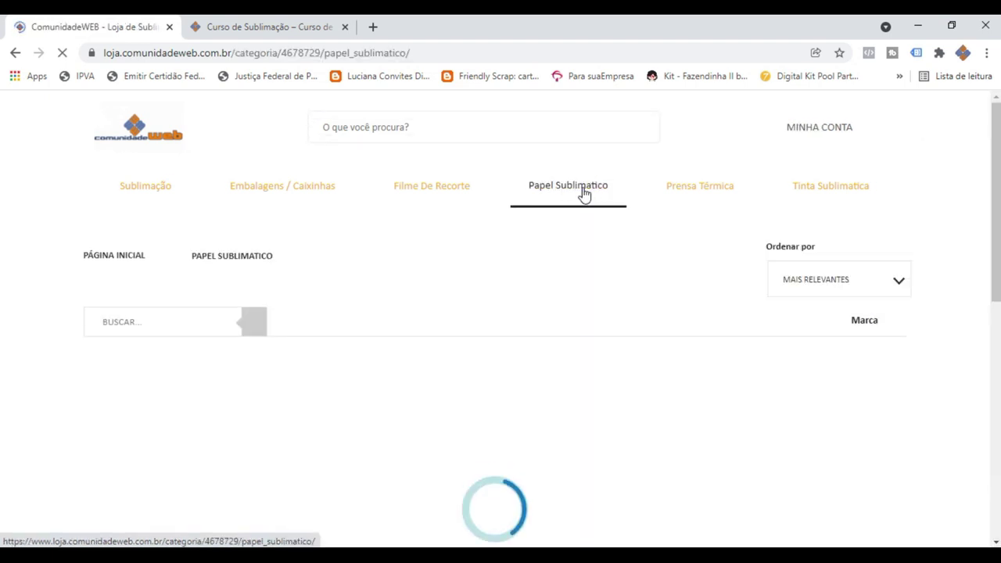
scroll(583, 461, down, 1)
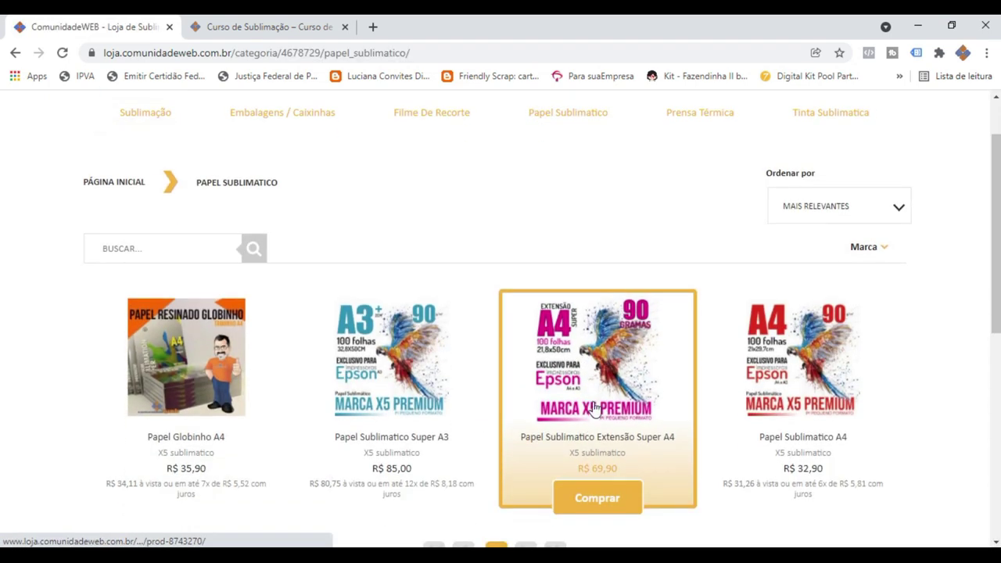